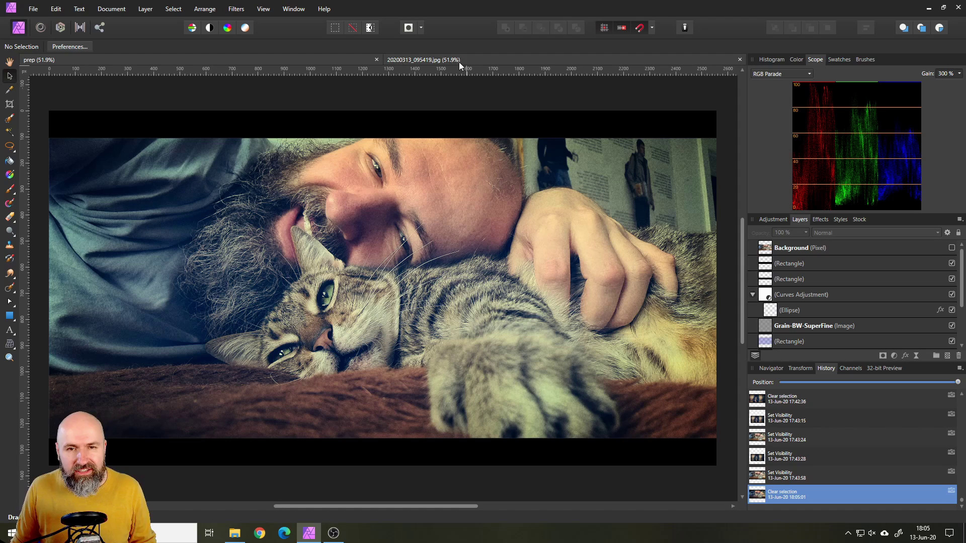
Switch from the prep document to the original photo 20200313_095419.jpg.
click(455, 59)
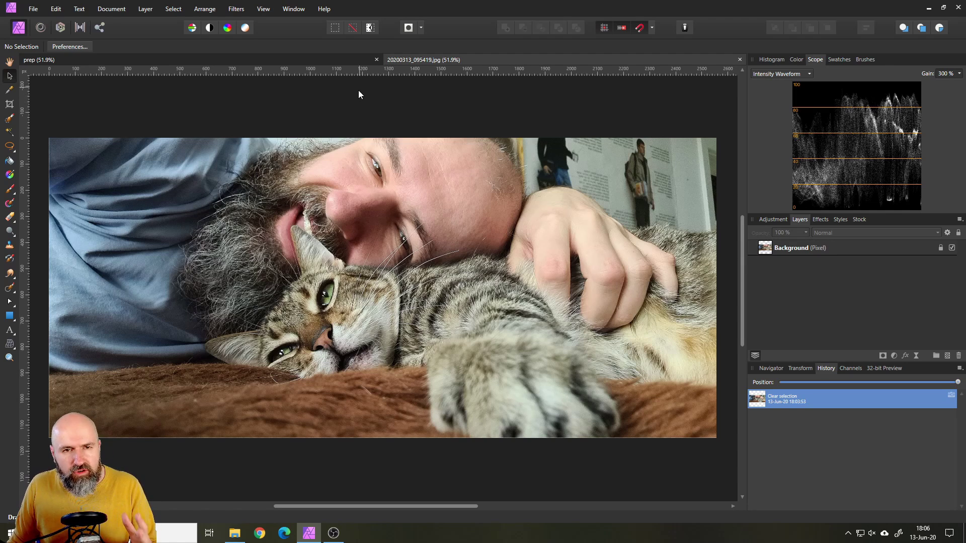
After checking the prep version, extend the photo's canvas upward with the Crop Tool and apply.
click(333, 60)
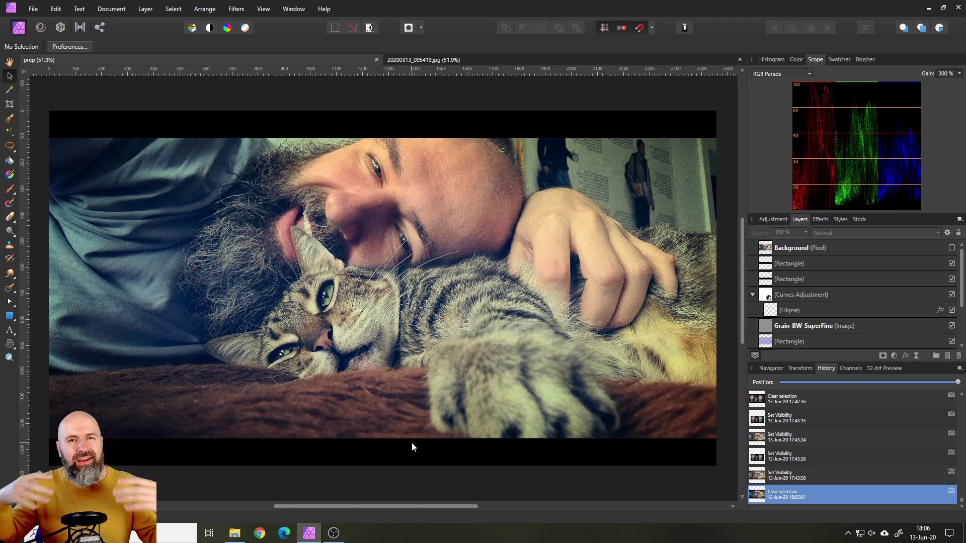
click(439, 60)
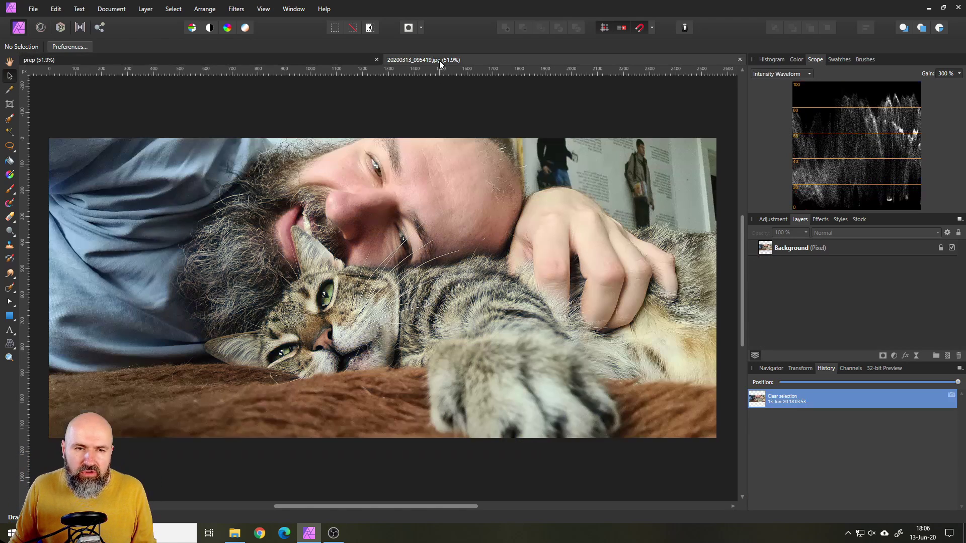
click(9, 104)
drag(382, 137, 390, 88)
scroll(415, 144, up, 1)
drag(388, 135, 383, 89)
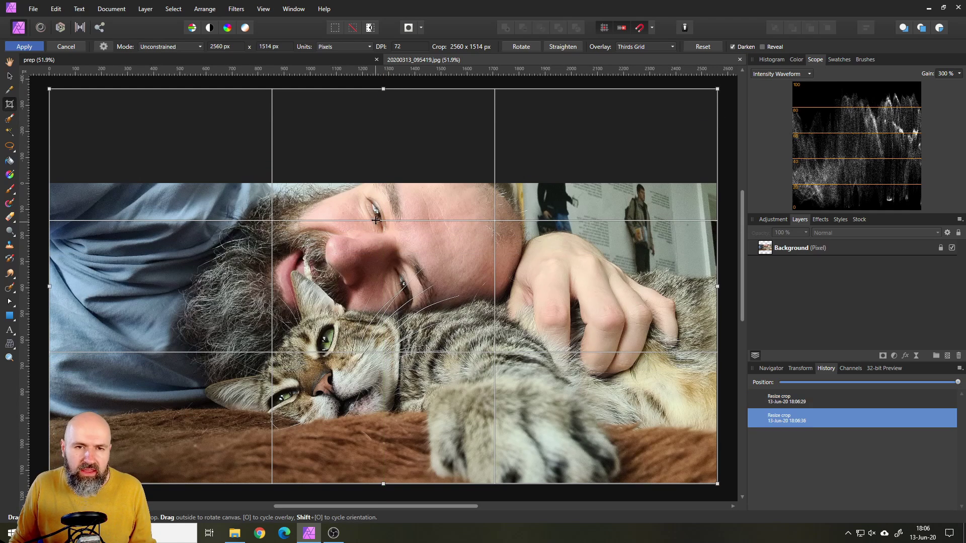
click(35, 47)
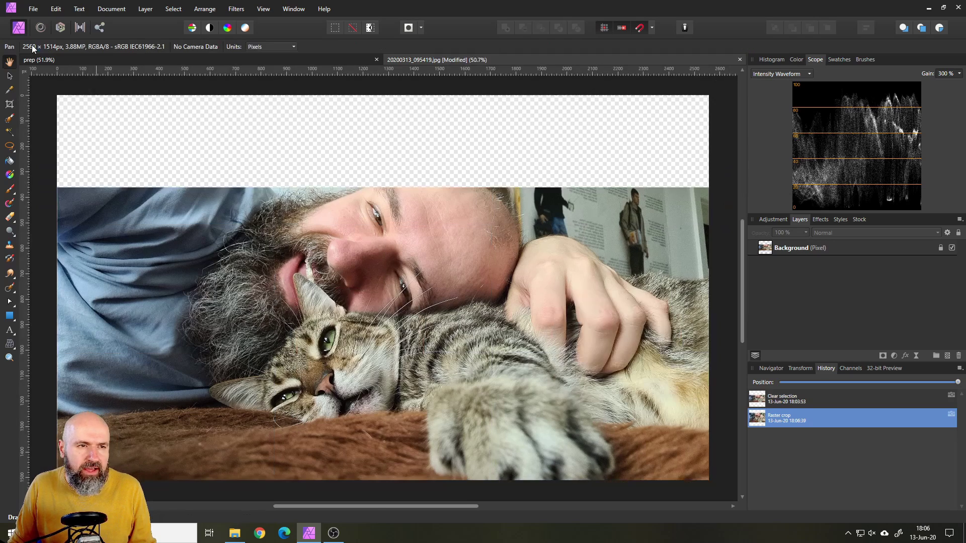
Unlock the Background layer and move the photo to the vertical centre of the canvas.
click(9, 76)
scroll(390, 289, down, 1)
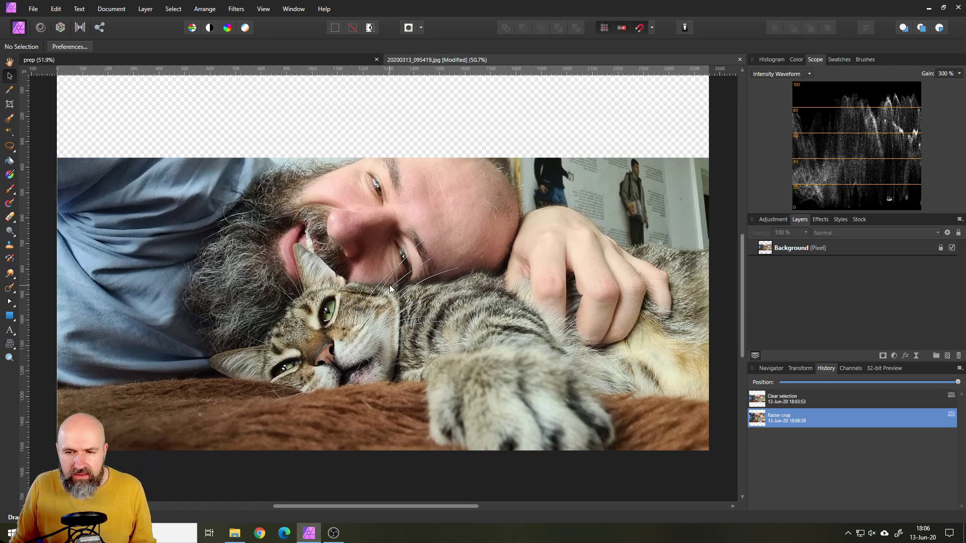
scroll(390, 288, up, 1)
click(413, 277)
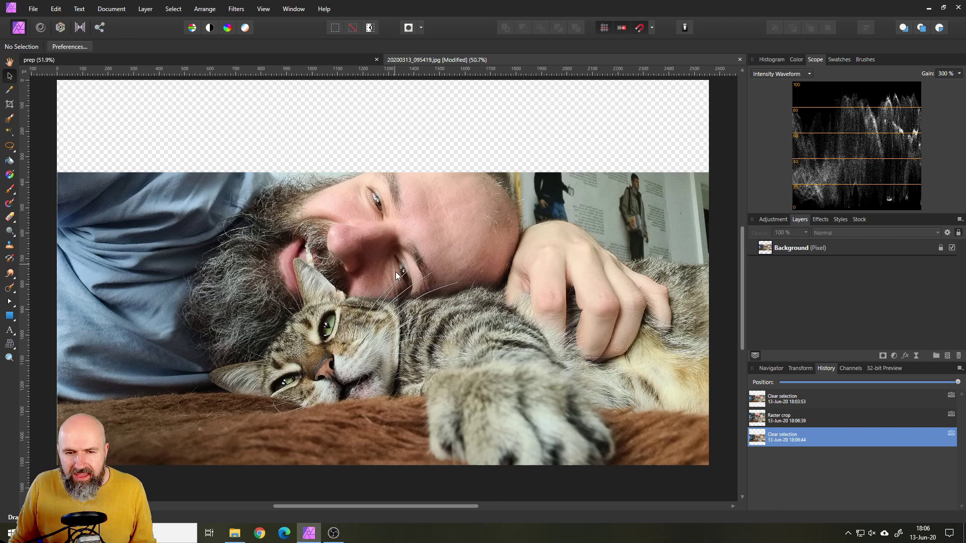
click(408, 269)
key(ctrl+d)
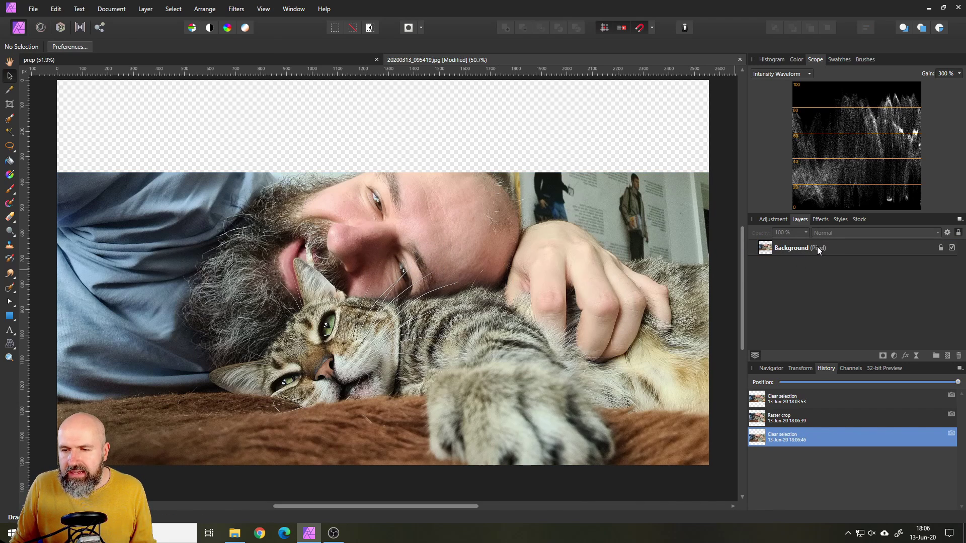
click(940, 247)
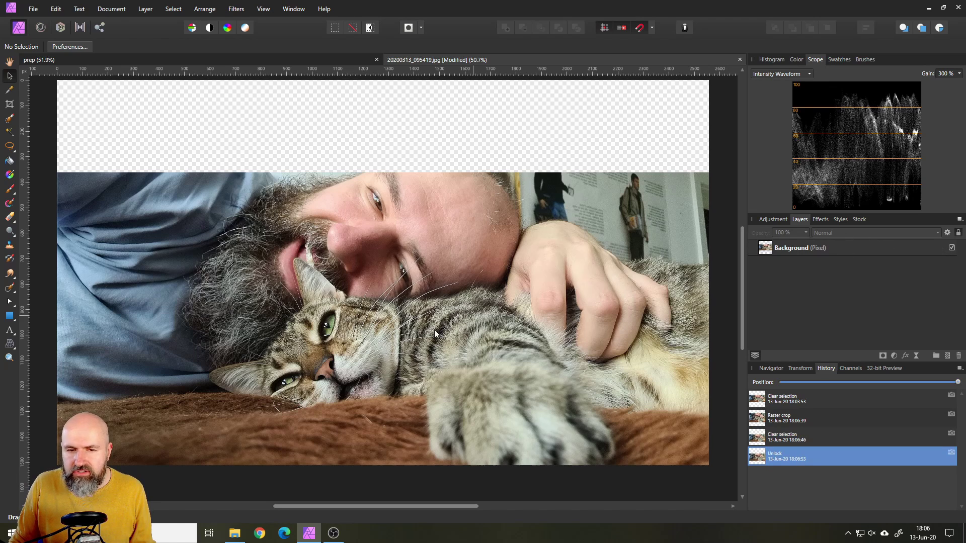
drag(430, 321, 429, 276)
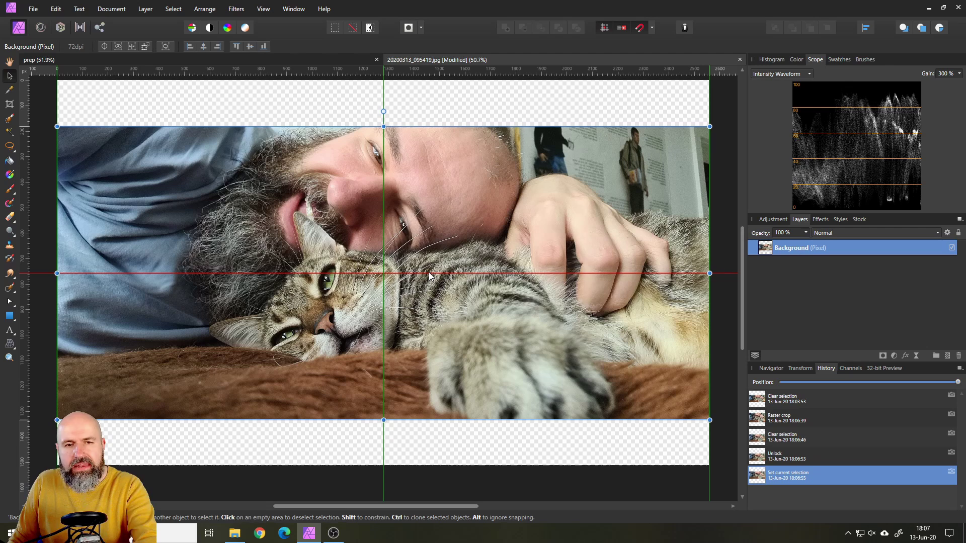
drag(429, 277, 429, 276)
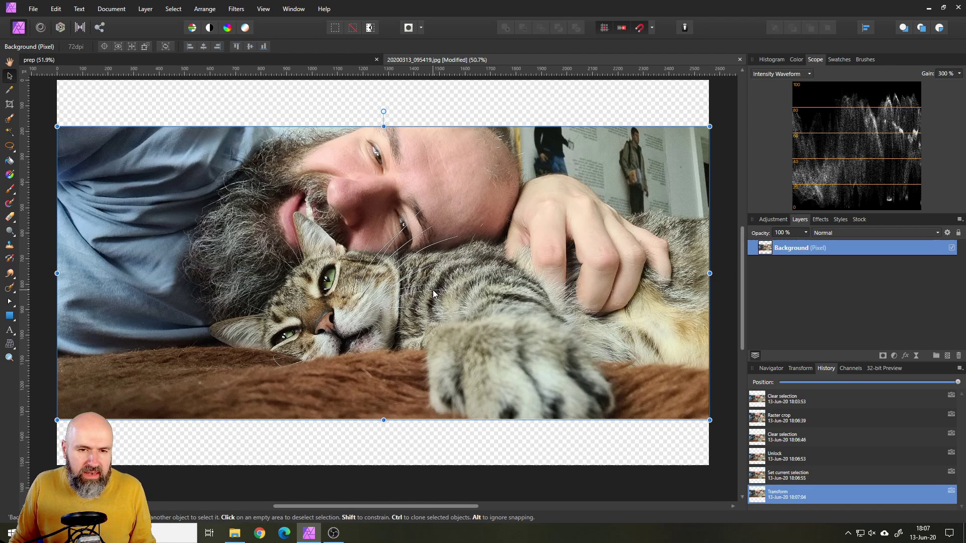
scroll(434, 293, down, 2)
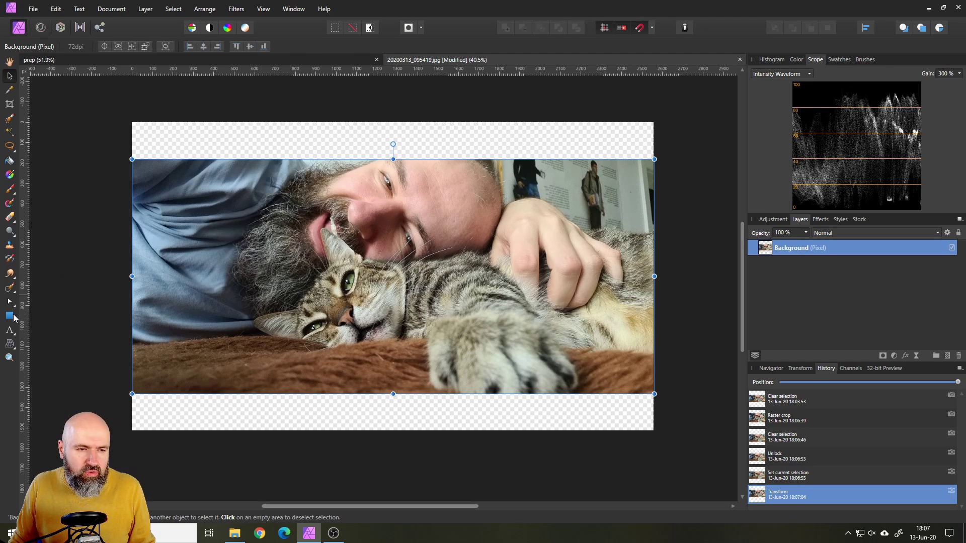
Draw a rectangle over the top transparent strip and fill it black.
click(11, 316)
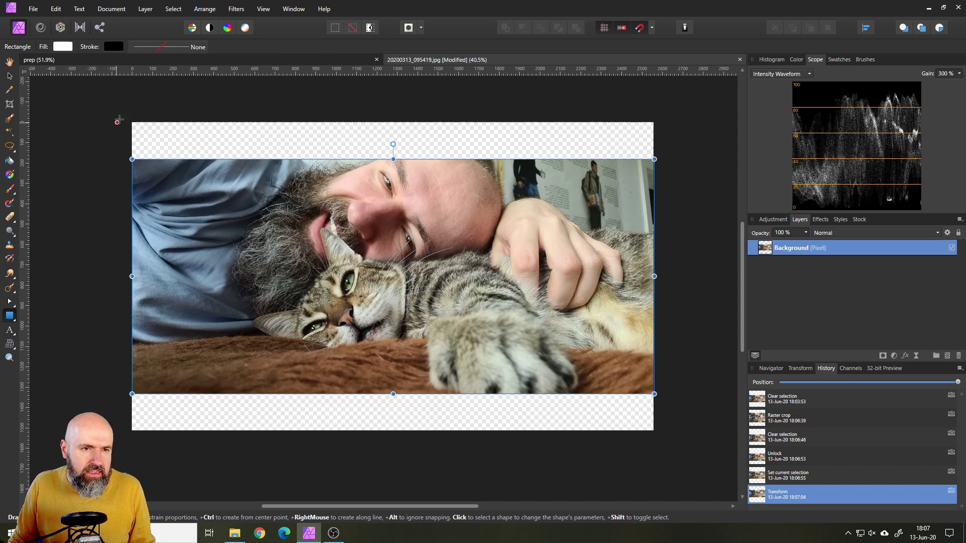
drag(126, 114, 664, 159)
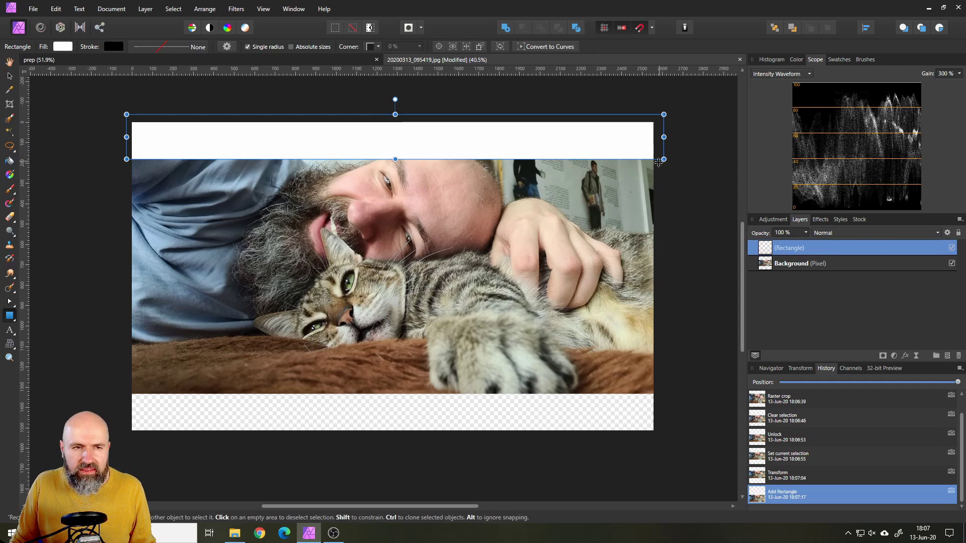
click(63, 46)
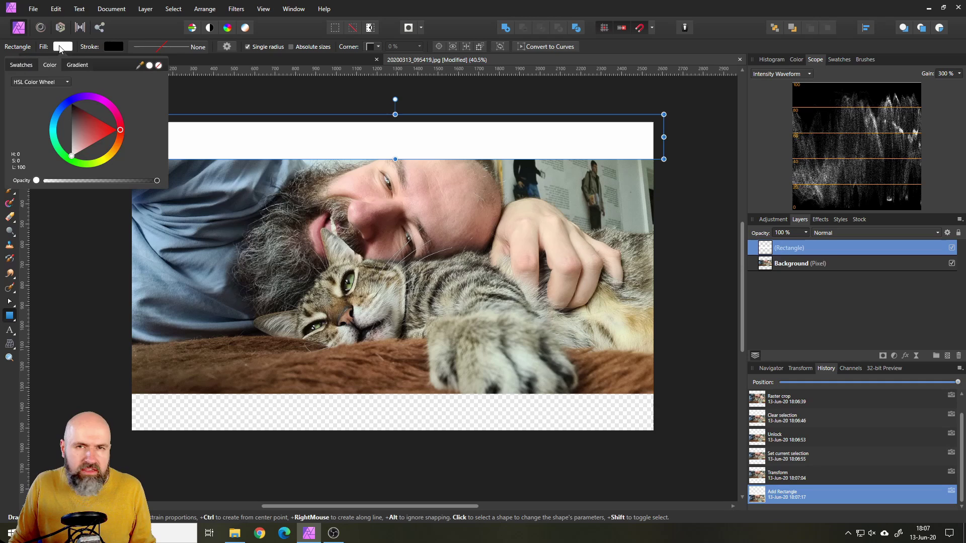
drag(74, 134, 68, 92)
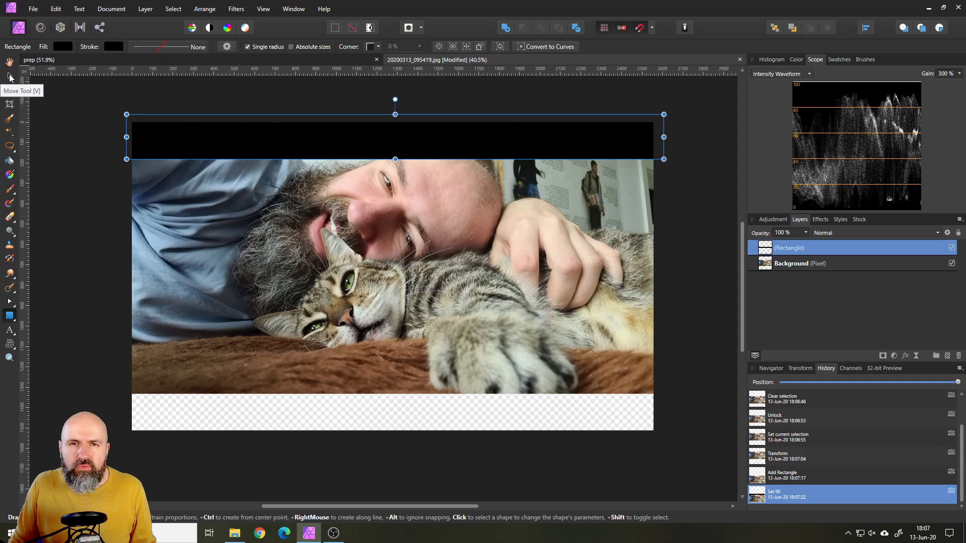
Duplicate the black bar down to the bottom strip and align both bars.
click(10, 77)
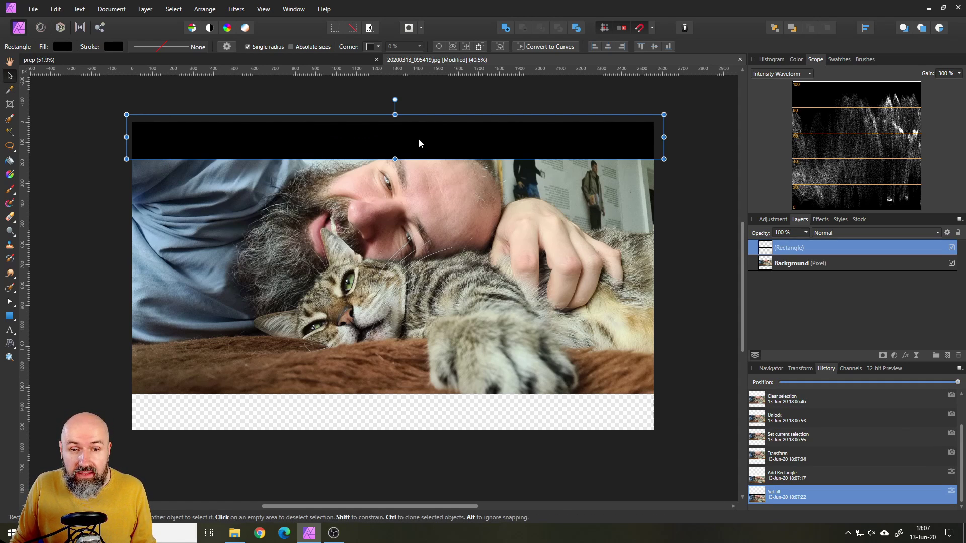
drag(419, 143, 419, 418)
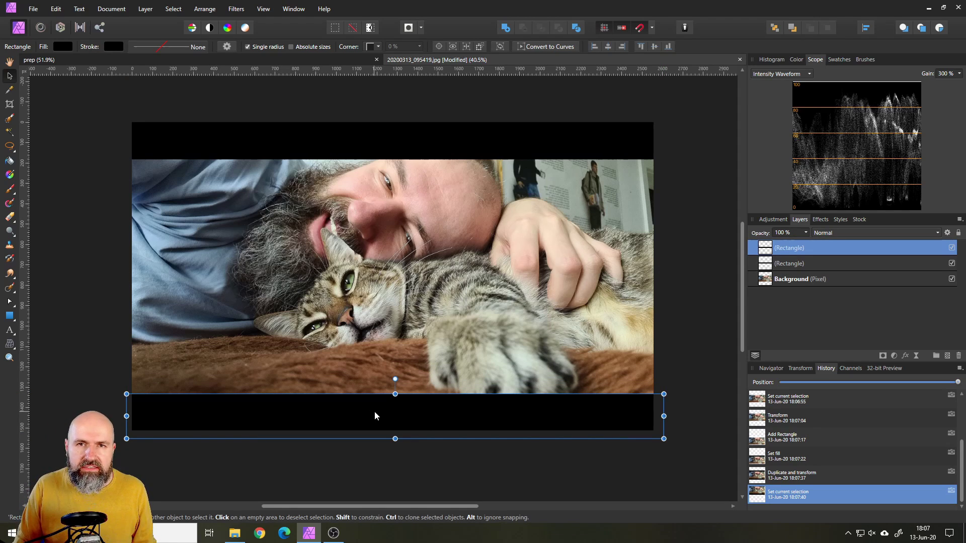
drag(375, 416, 377, 409)
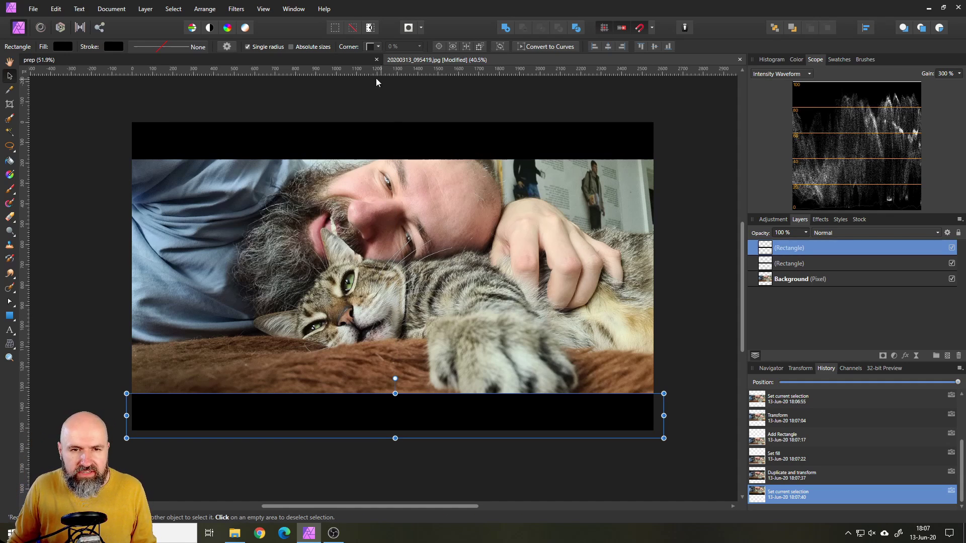
mouse_move(365, 143)
mouse_down()
mouse_move(369, 134)
mouse_move(368, 144)
mouse_up()
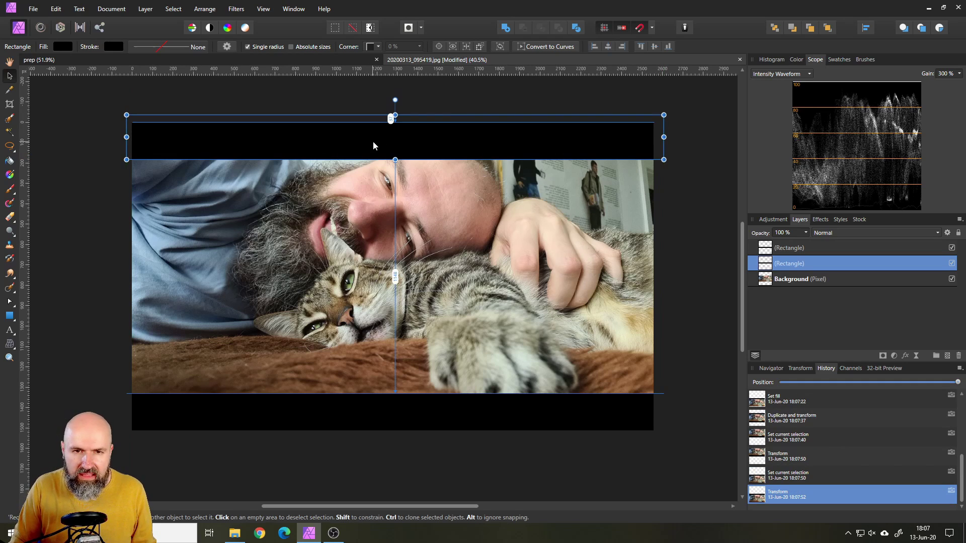
key(ctrl+d)
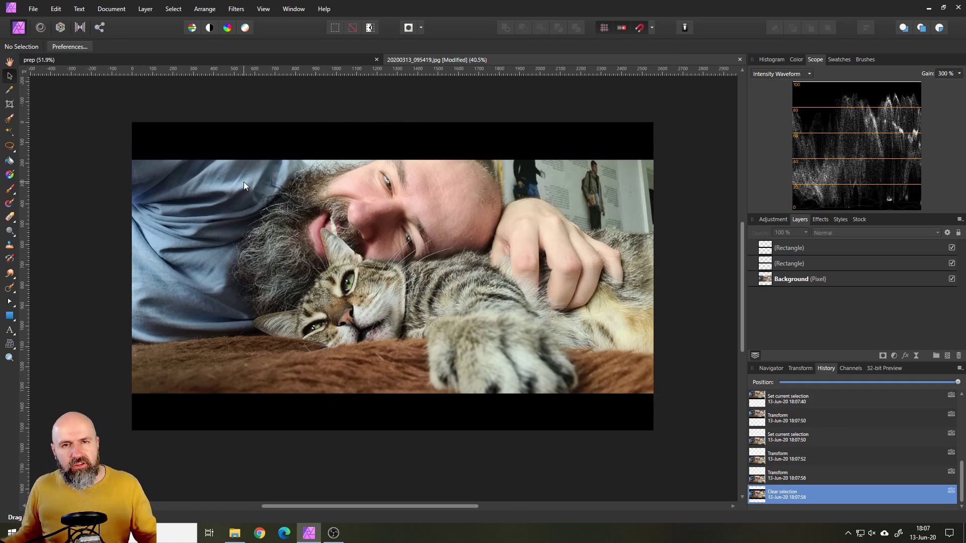
Lock the top and bottom black bar Rectangle layers, then deselect.
click(832, 249)
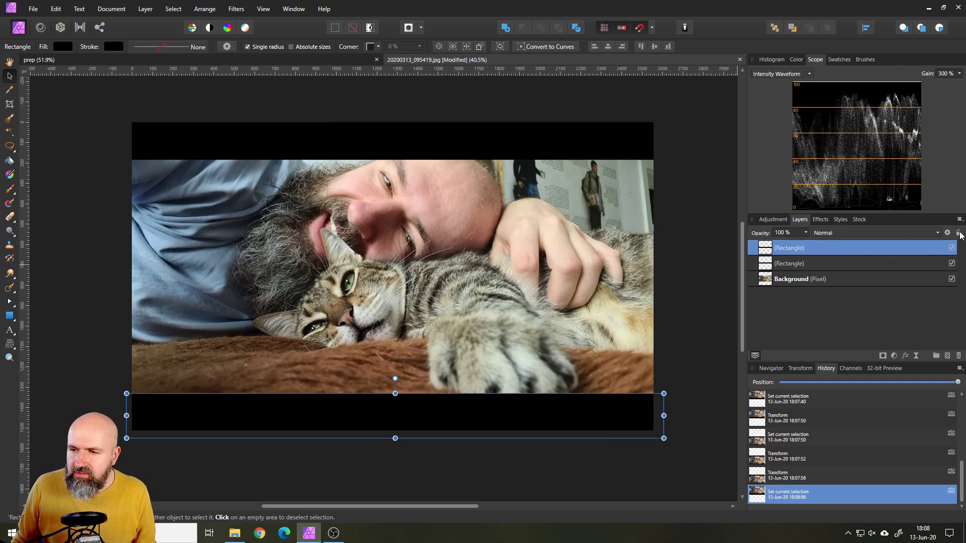
click(959, 235)
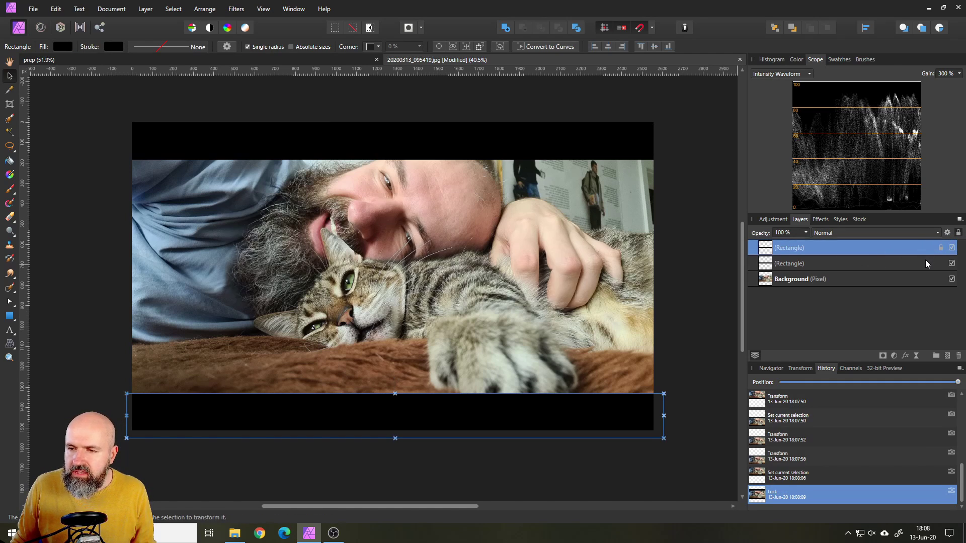
click(929, 263)
click(959, 235)
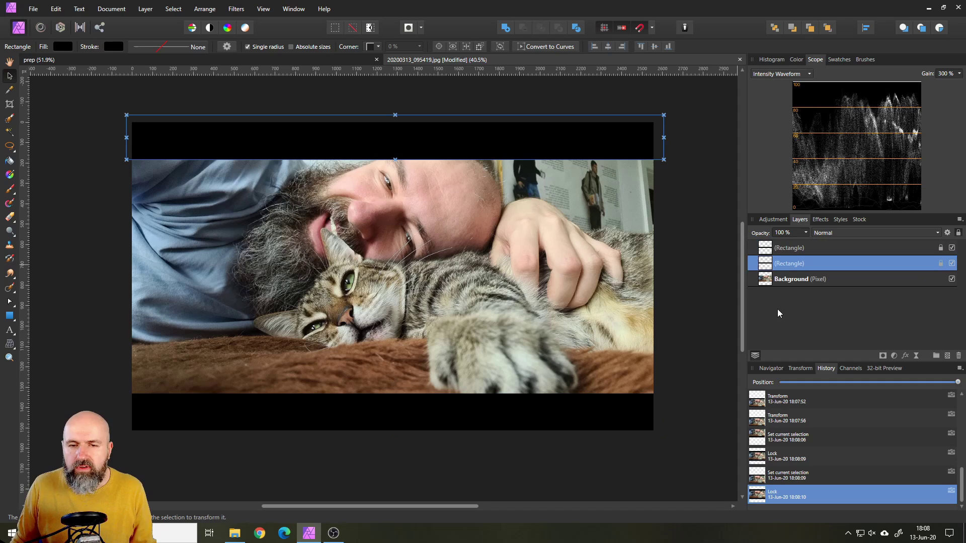
click(496, 455)
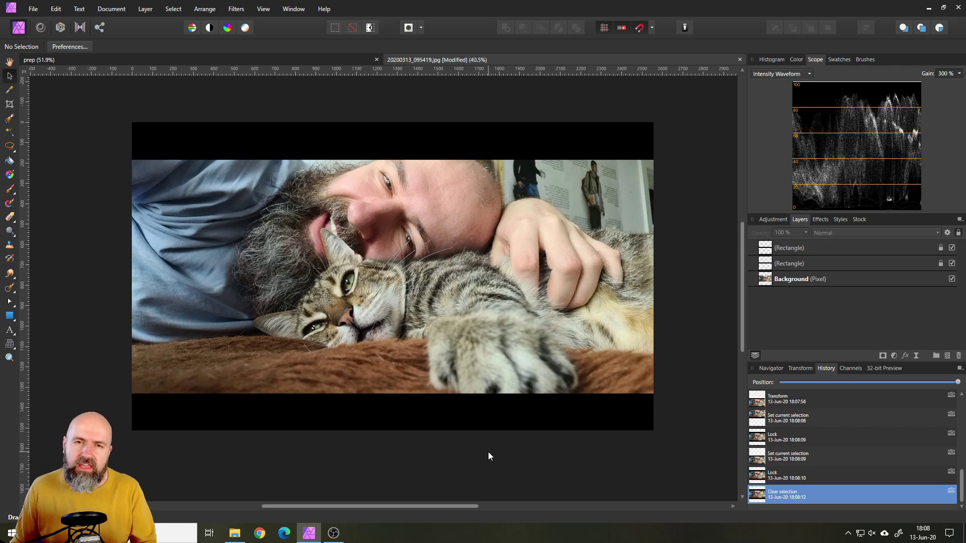
Draw a black rectangle over the photo area and place its layer just above Background.
click(10, 317)
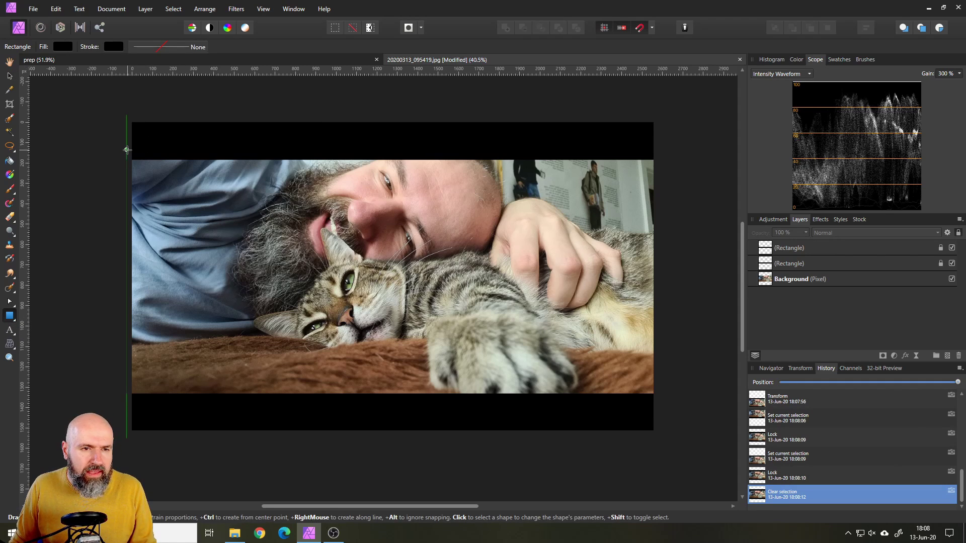
mouse_move(126, 150)
mouse_down()
mouse_move(243, 289)
mouse_move(522, 382)
mouse_move(663, 407)
mouse_up()
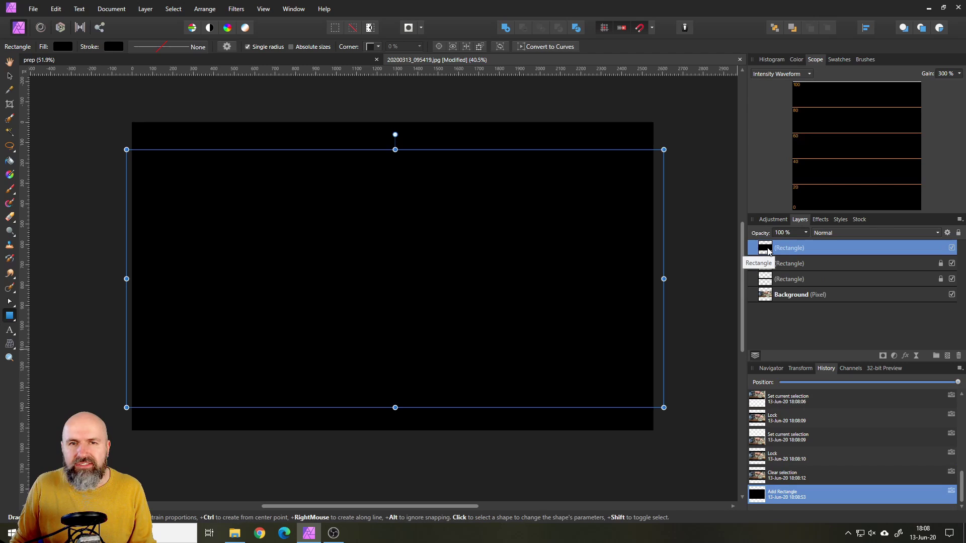
drag(768, 252, 766, 288)
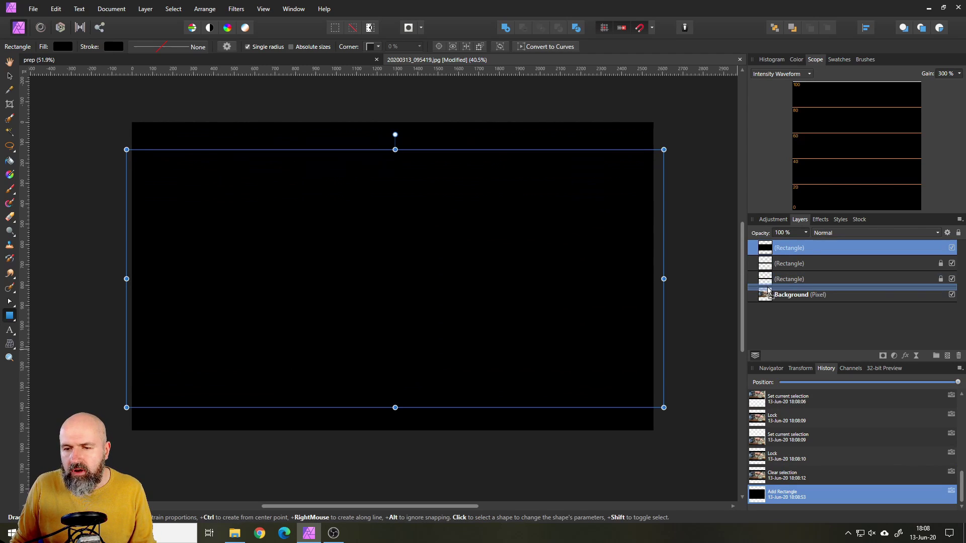
drag(768, 292, 768, 291)
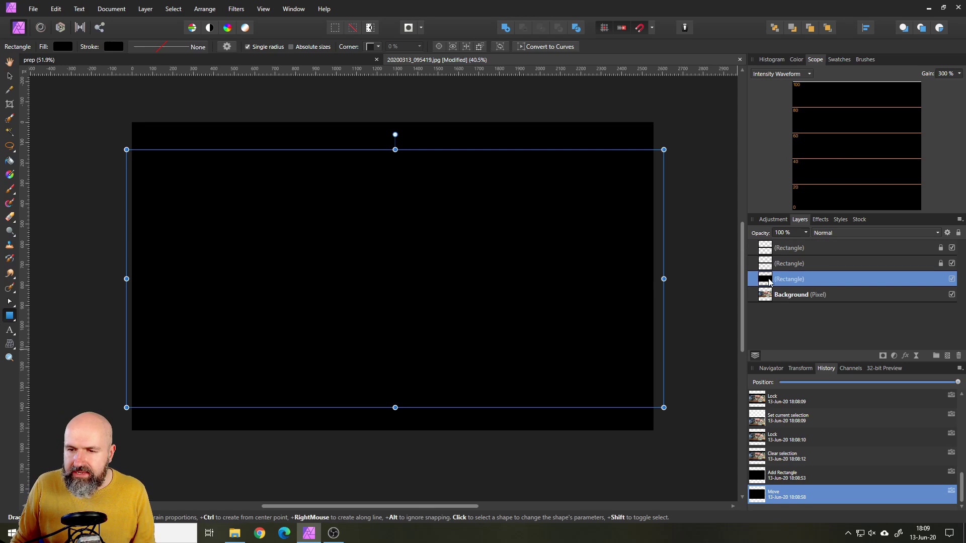
Set the new rectangle's blend mode to Exclusion.
click(832, 231)
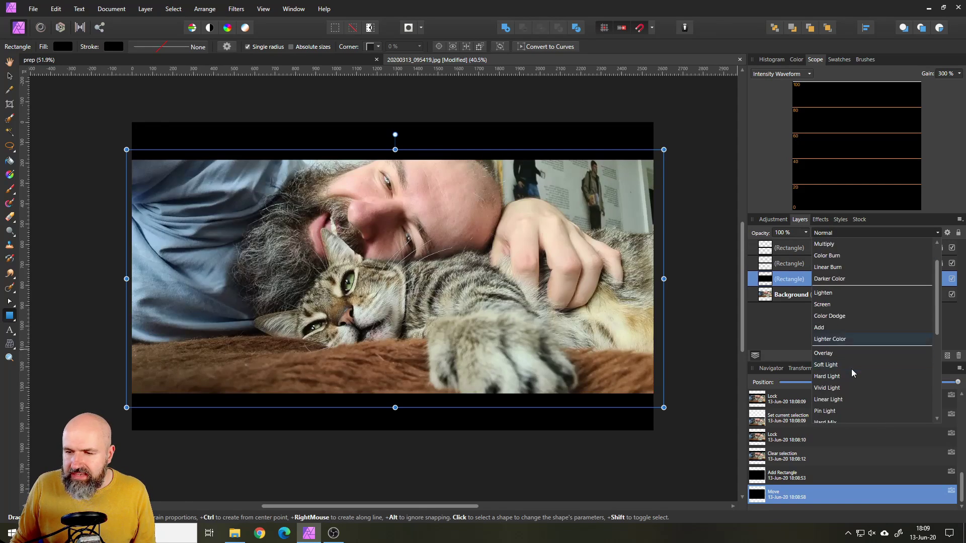
scroll(851, 370, down, 3)
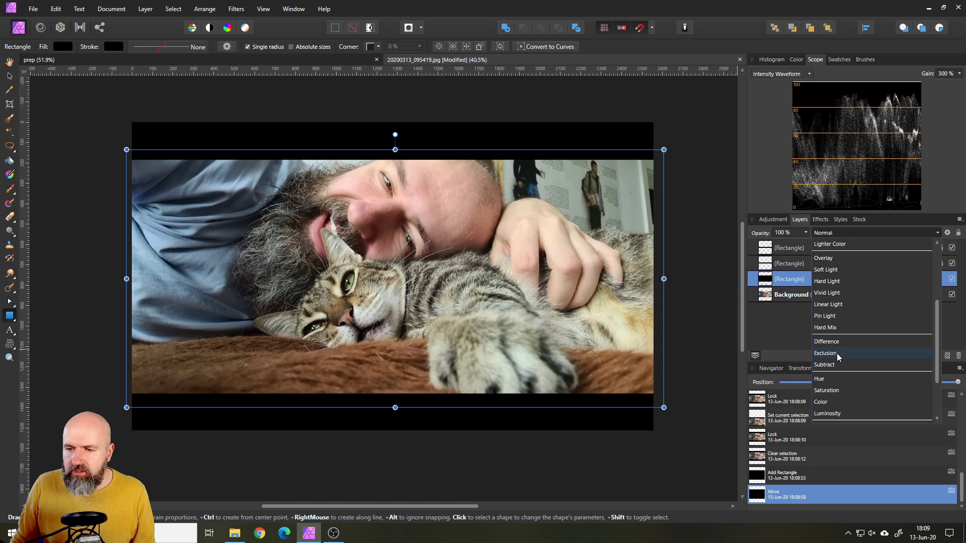
click(838, 353)
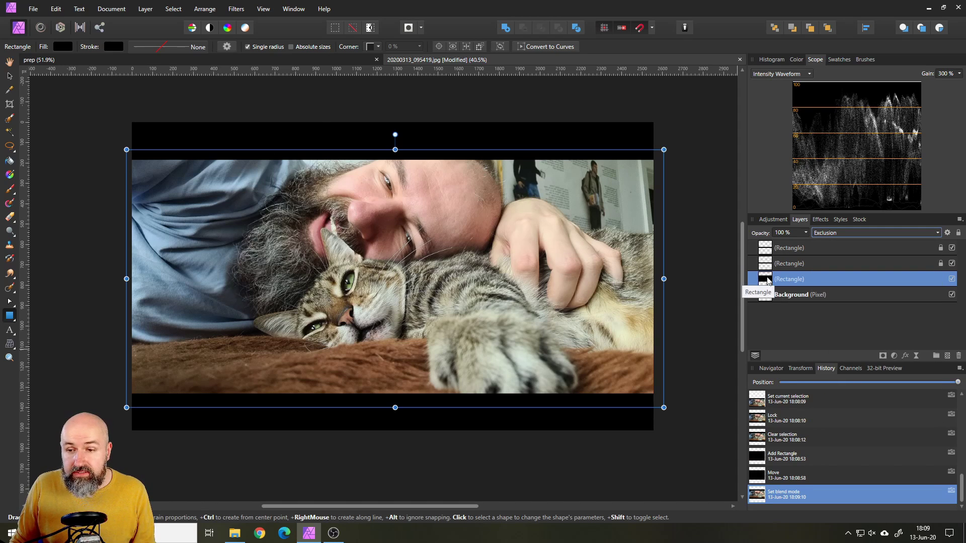
Recolour the Exclusion rectangle's fill to bright cyan-blue (hue 201, saturation 100, lightness 50).
click(63, 47)
drag(73, 107, 70, 102)
click(116, 127)
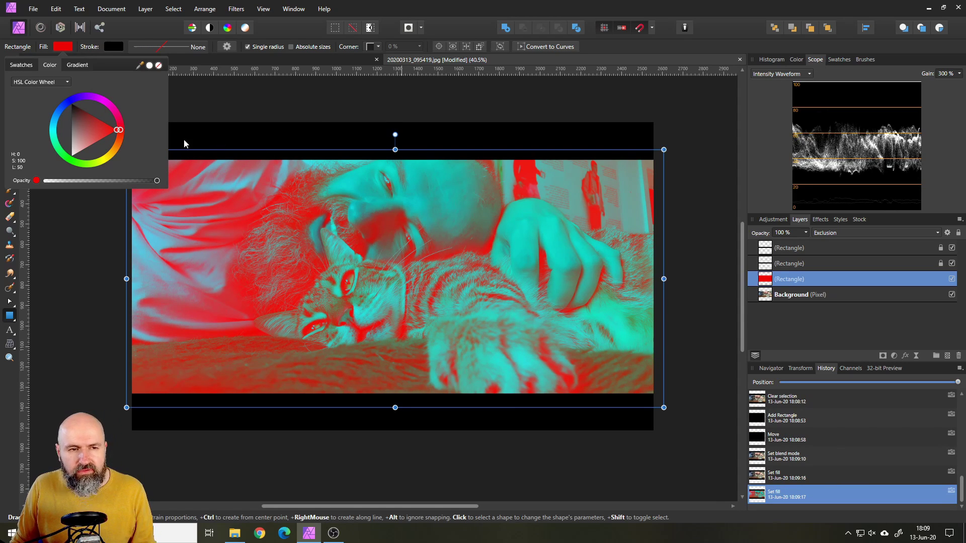
mouse_move(120, 131)
mouse_down()
mouse_move(119, 101)
mouse_move(64, 91)
mouse_up()
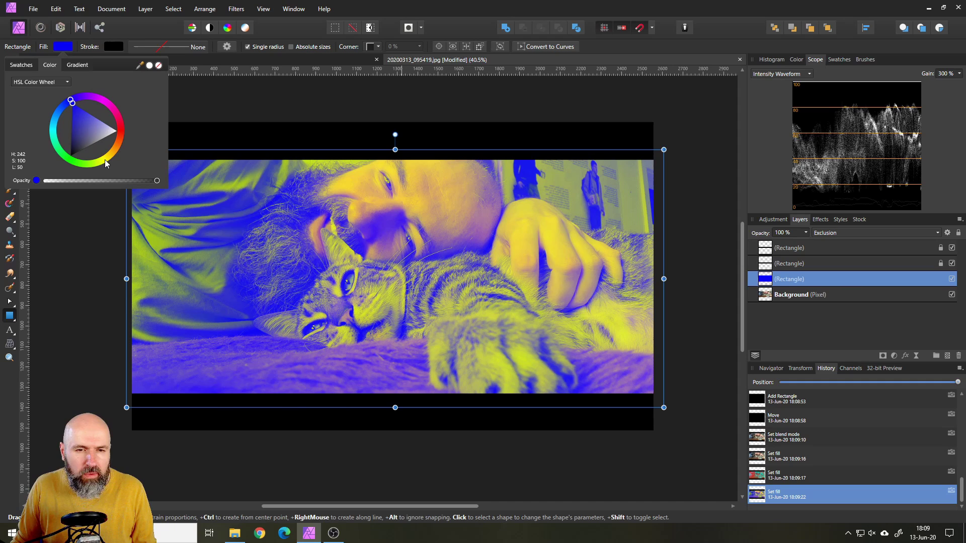
drag(72, 100, 52, 122)
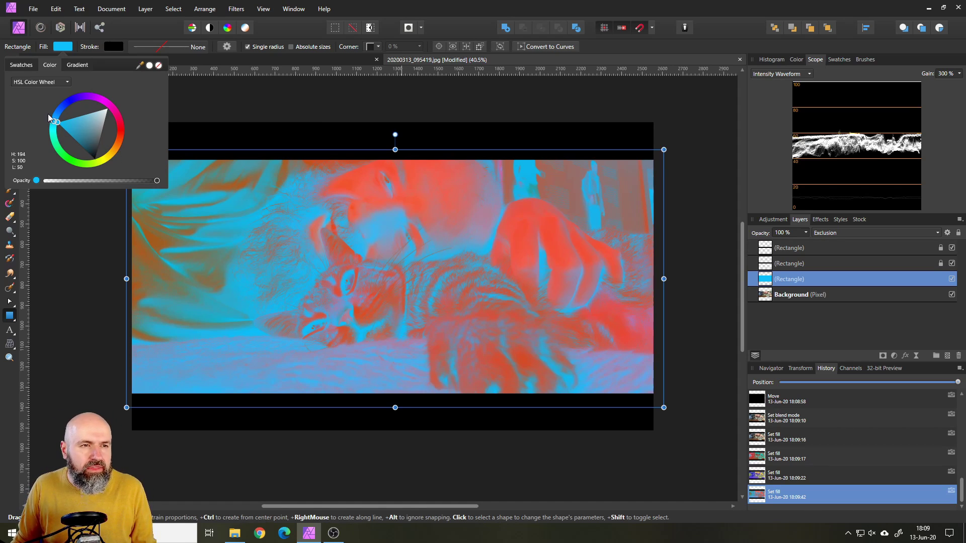
click(59, 84)
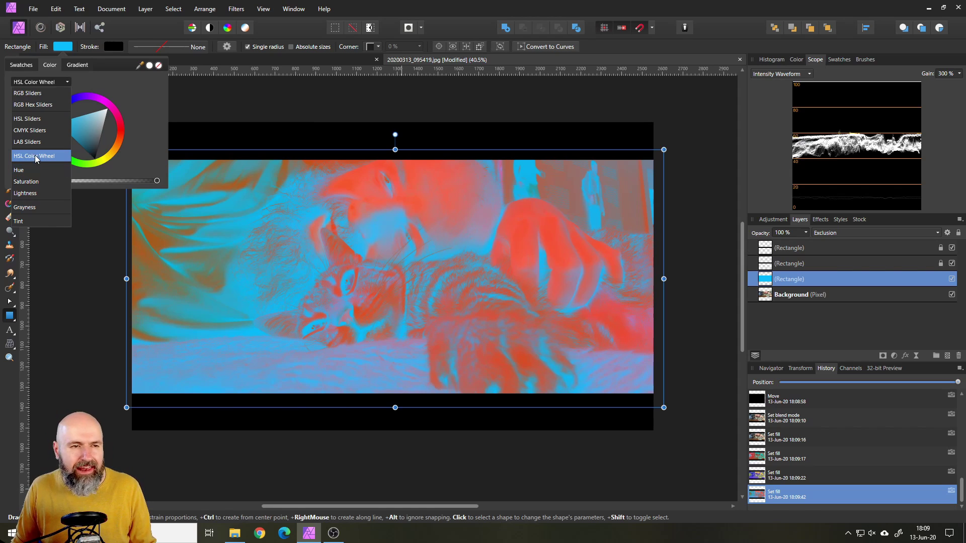
click(51, 157)
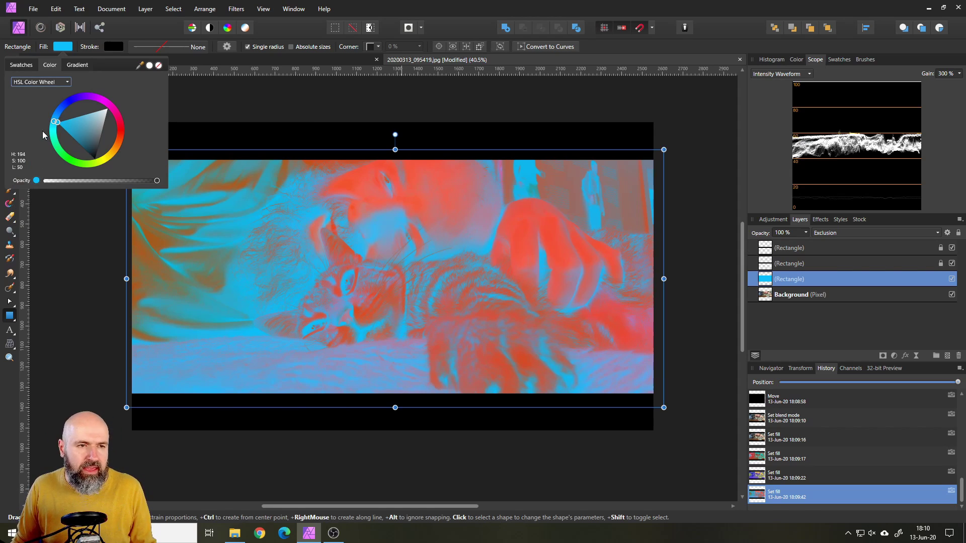
click(55, 120)
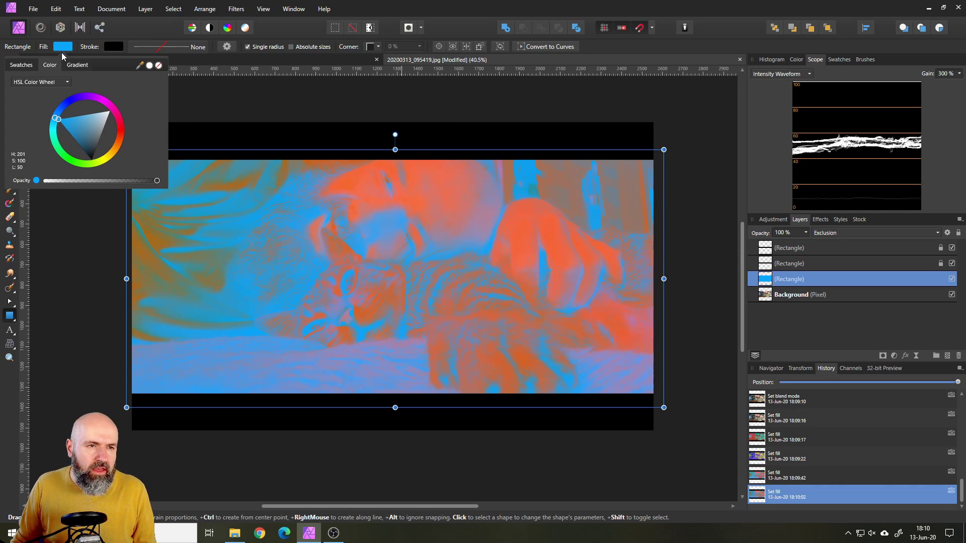
Set the tint rectangle to 30% opacity and a deep blue fill (hue 225, saturation 70, lightness 37).
click(805, 237)
drag(807, 243, 758, 243)
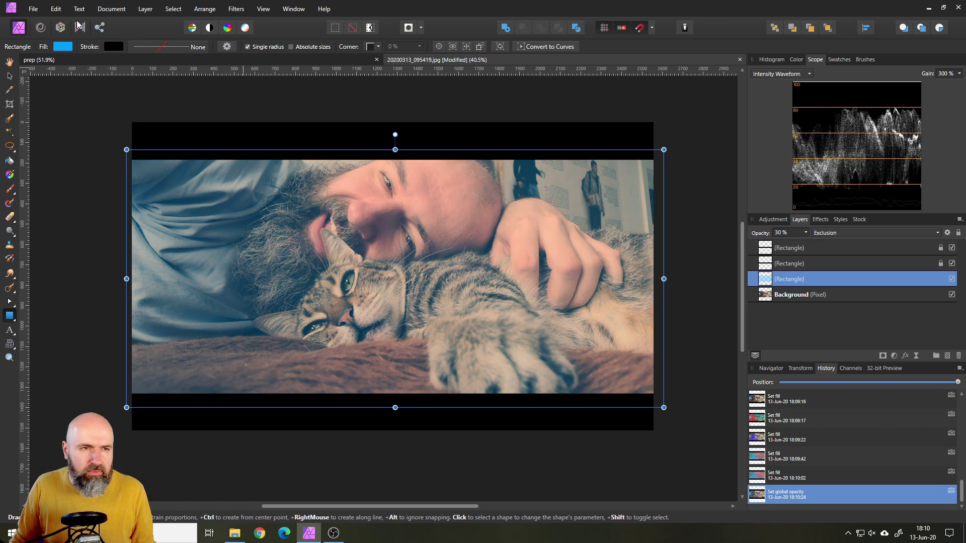
click(66, 46)
mouse_move(56, 117)
mouse_down()
mouse_move(65, 95)
mouse_move(55, 107)
mouse_move(69, 119)
mouse_move(83, 174)
mouse_move(63, 103)
mouse_move(54, 124)
mouse_move(74, 100)
mouse_move(66, 108)
mouse_up()
click(69, 116)
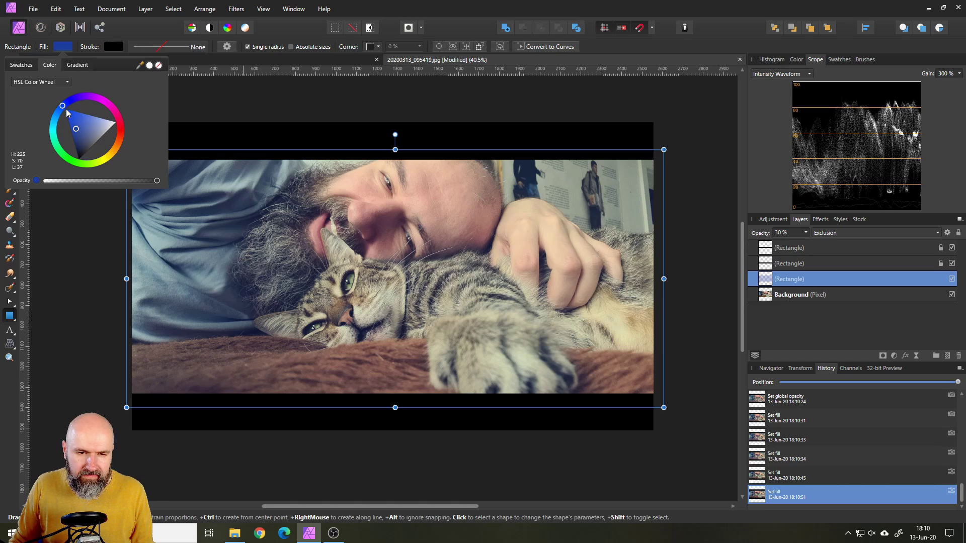
click(62, 46)
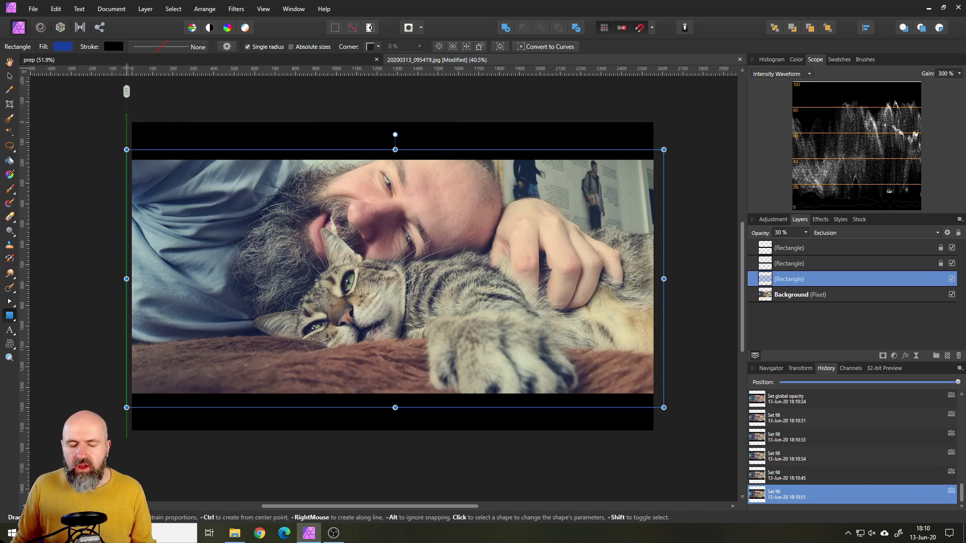
click(10, 76)
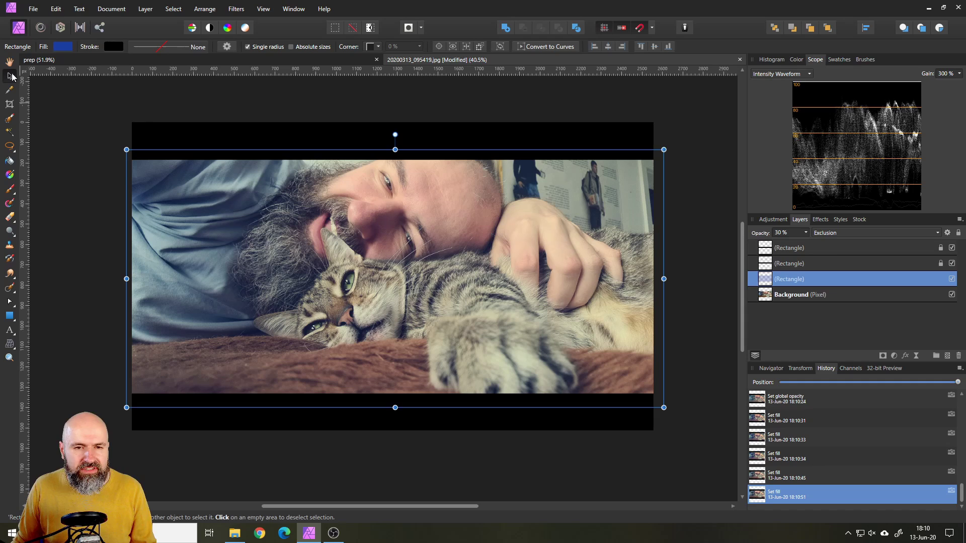
click(638, 457)
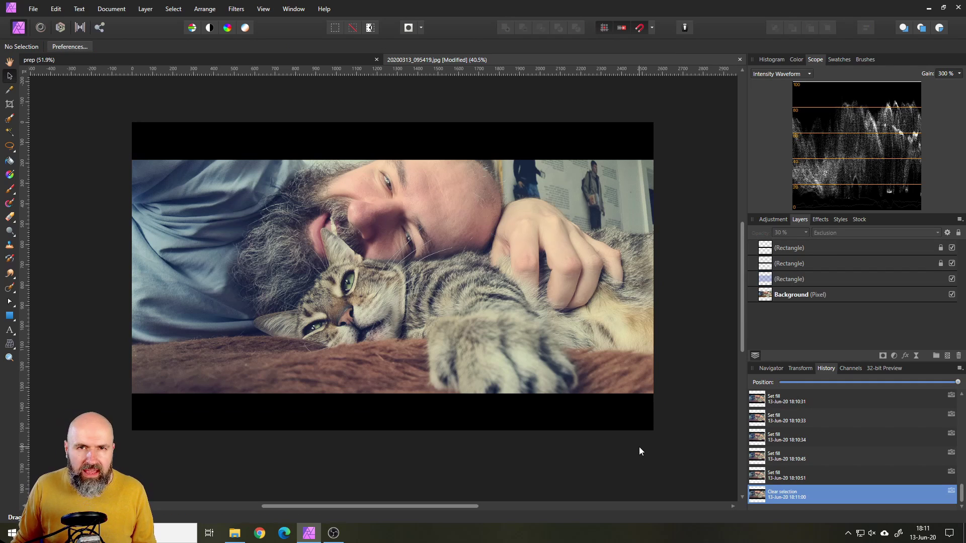
Add a Color Balance adjustment and warm the midtones, with red balance at 10% and a shift toward yellow.
click(768, 280)
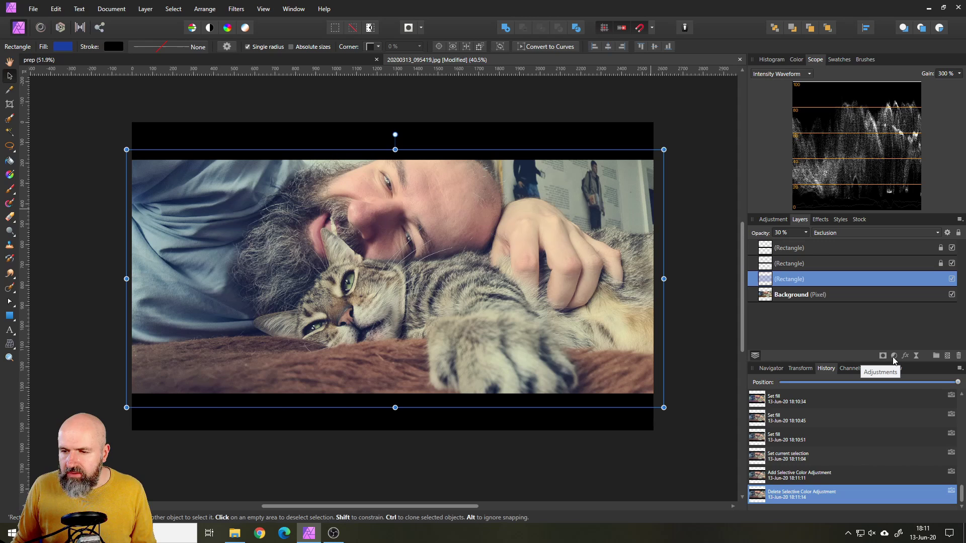
click(893, 356)
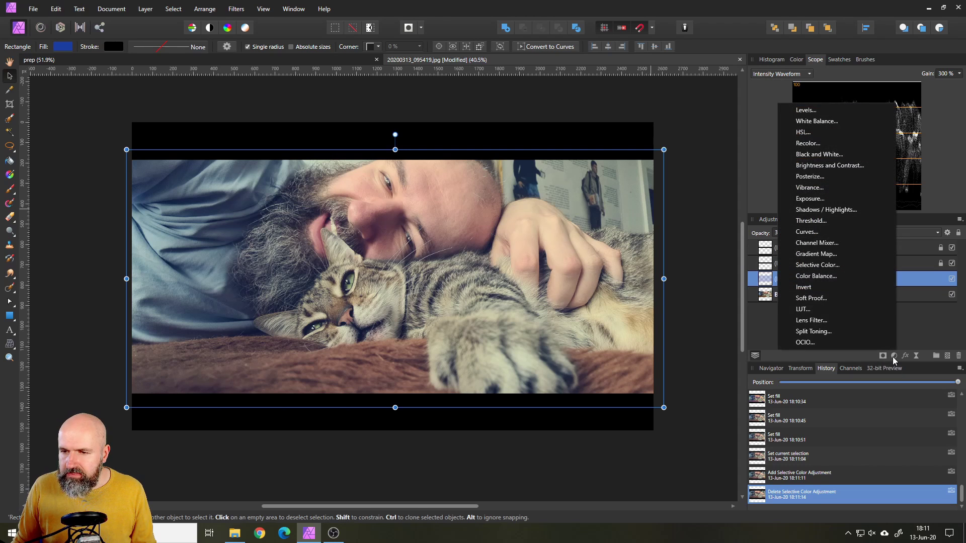
click(829, 277)
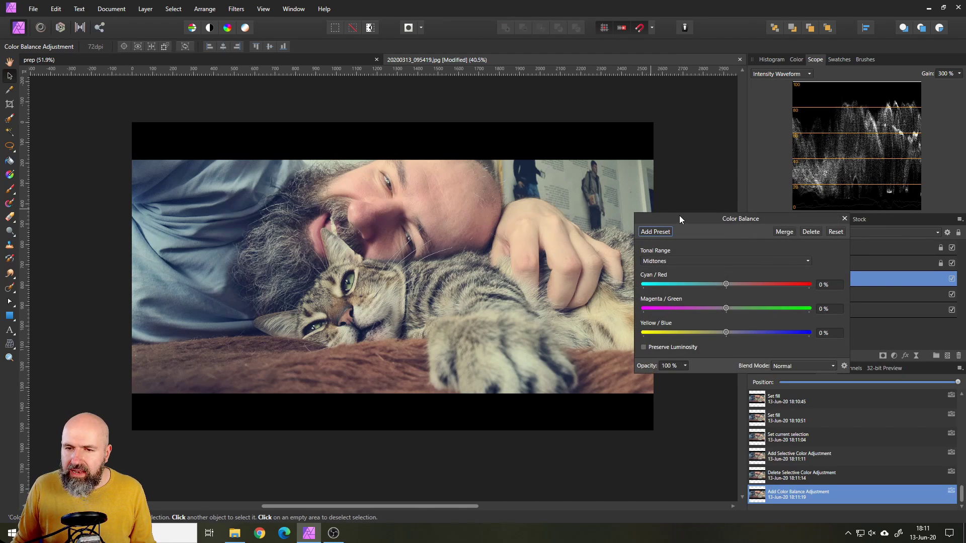
click(674, 265)
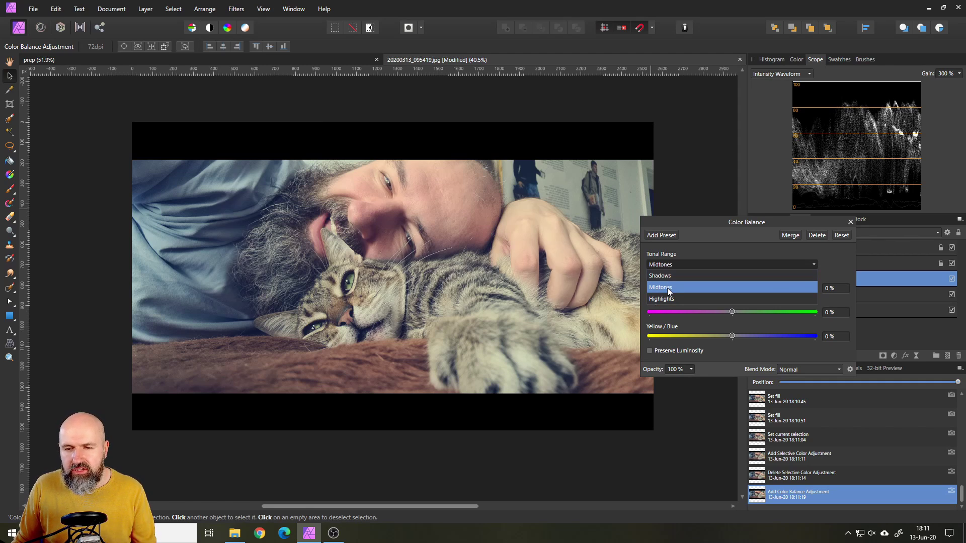
click(666, 288)
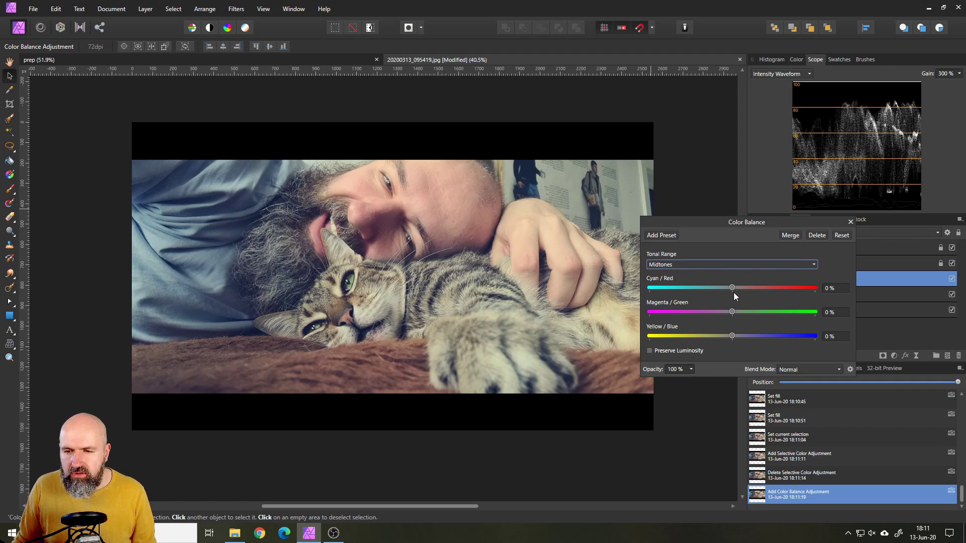
drag(730, 287, 739, 288)
mouse_move(734, 335)
mouse_down()
mouse_move(713, 337)
mouse_move(726, 336)
mouse_up()
drag(741, 288, 709, 288)
Set the Shadows to Cyan/Red −19% and Yellow/Blue 9%.
click(711, 267)
click(684, 276)
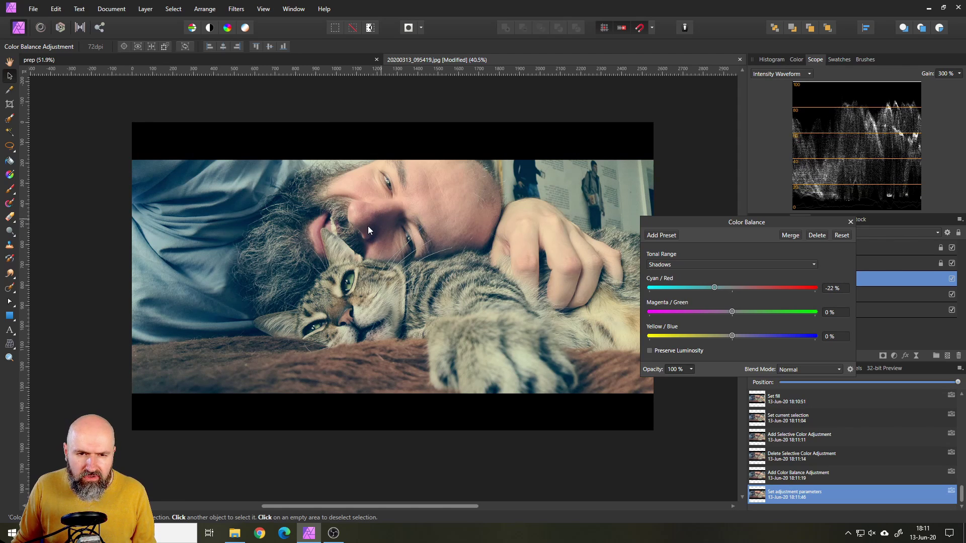
scroll(410, 250, up, 1)
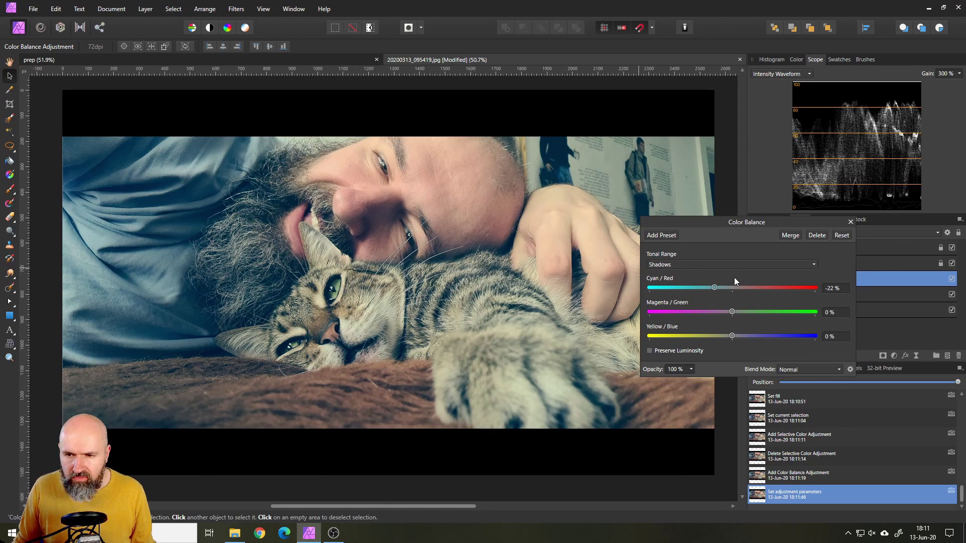
drag(714, 287, 732, 287)
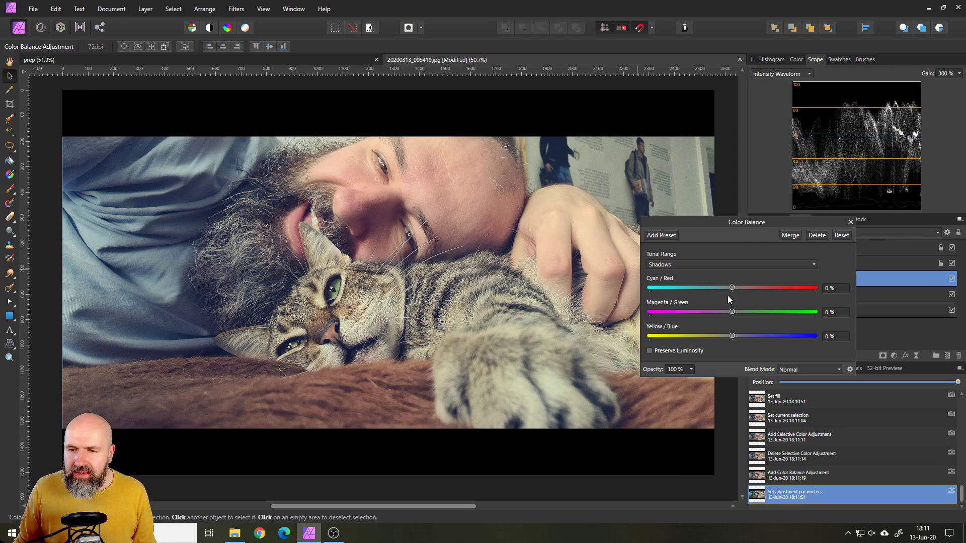
drag(732, 286, 716, 283)
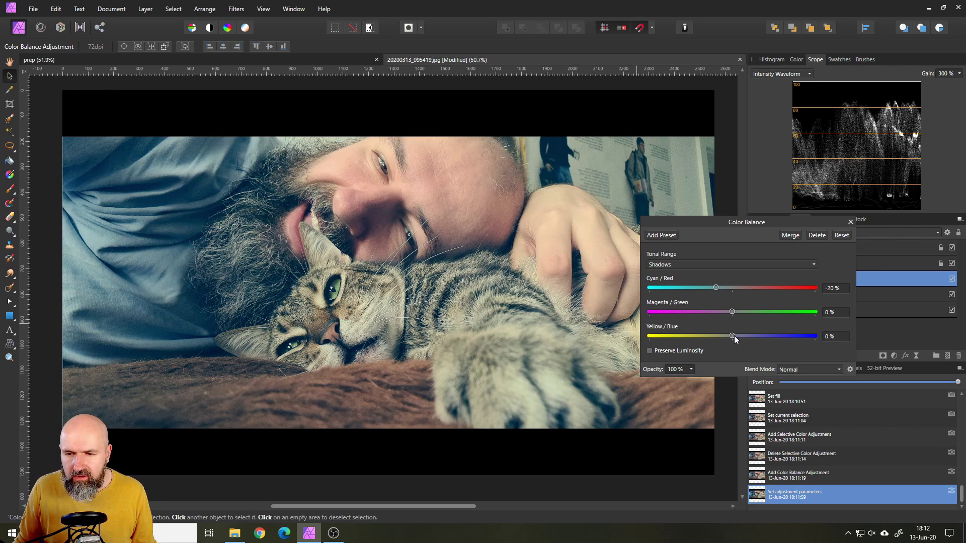
drag(733, 336, 741, 334)
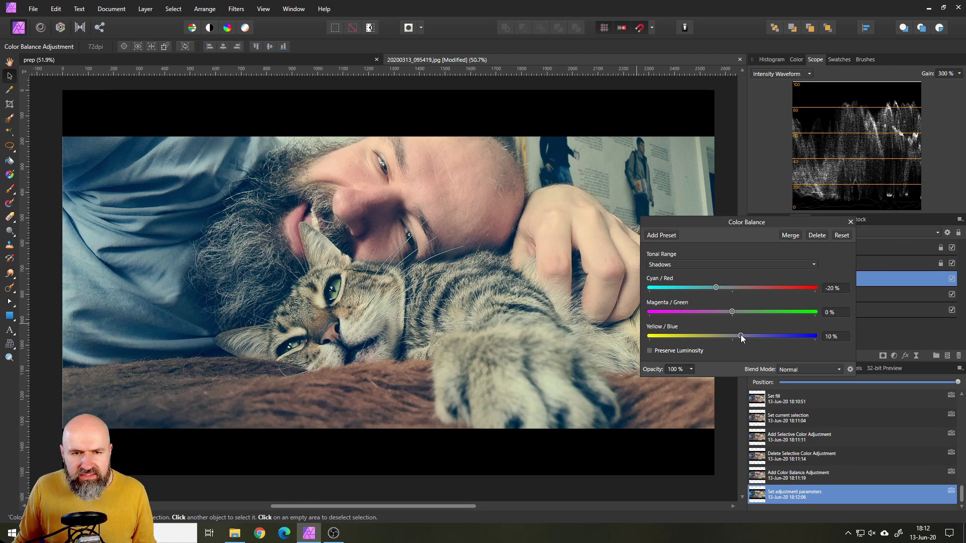
drag(713, 288, 717, 288)
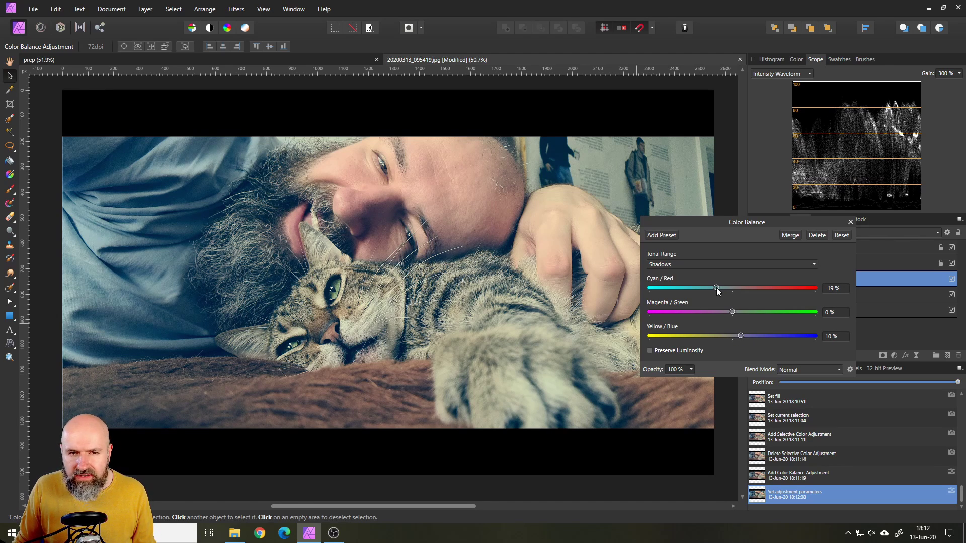
drag(741, 336, 741, 336)
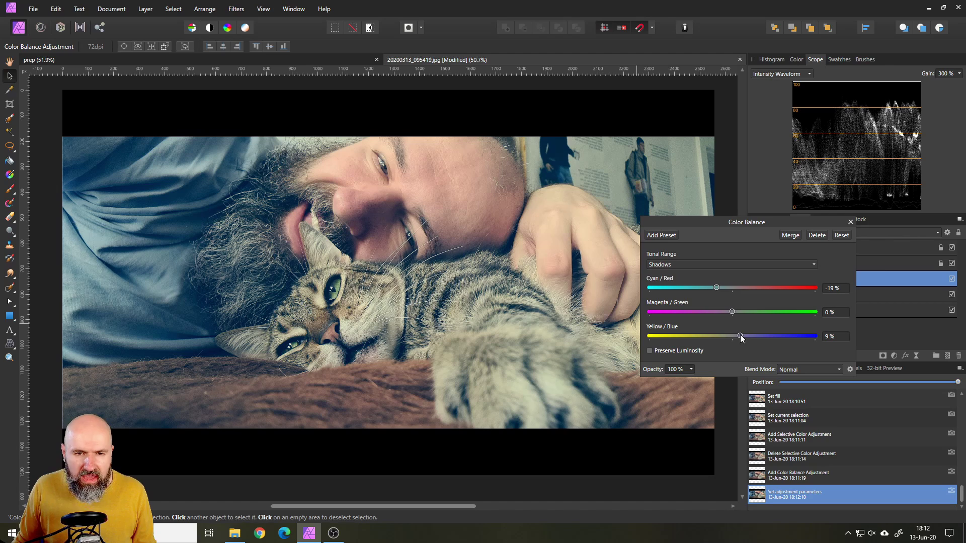
Close Color Balance and toggle the adjustment's visibility to compare the photo before and after it.
click(851, 222)
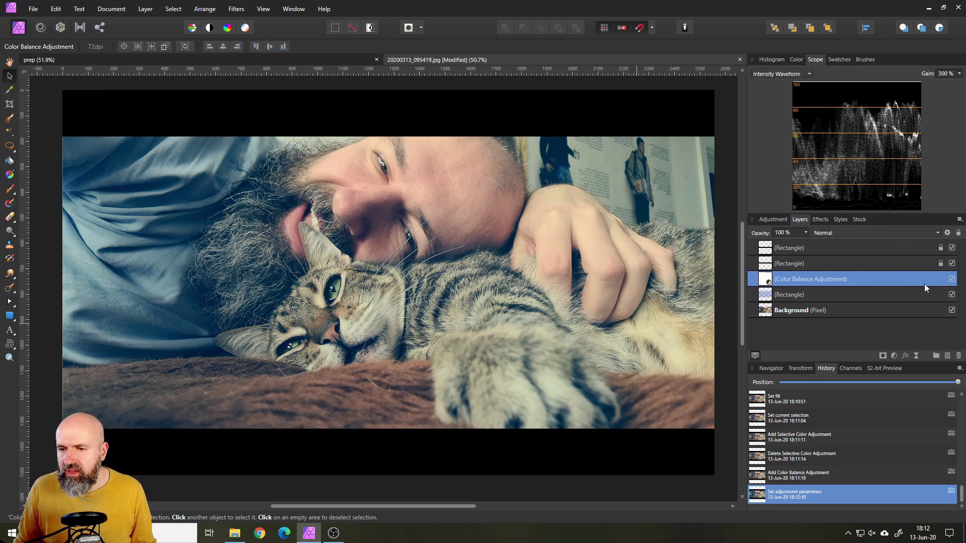
click(952, 279)
click(952, 279)
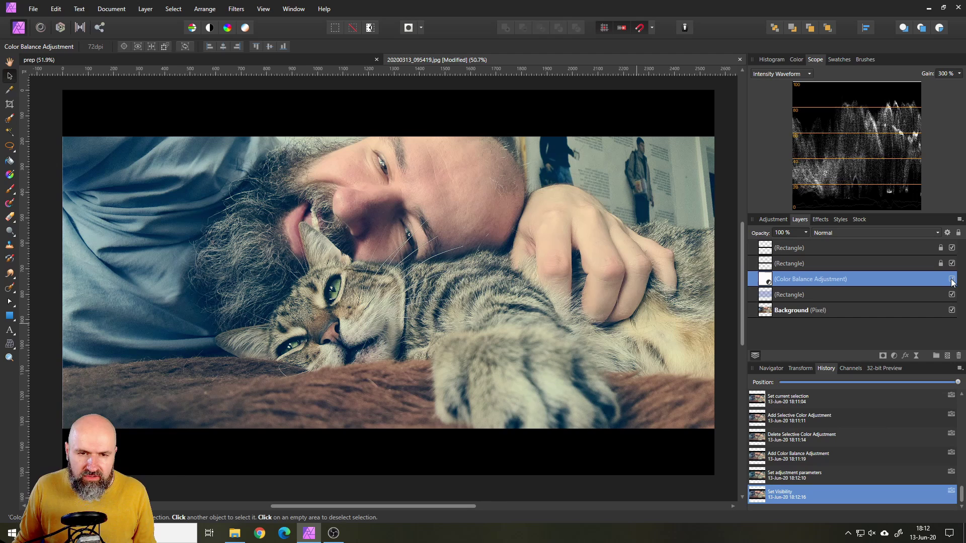
click(952, 279)
click(952, 280)
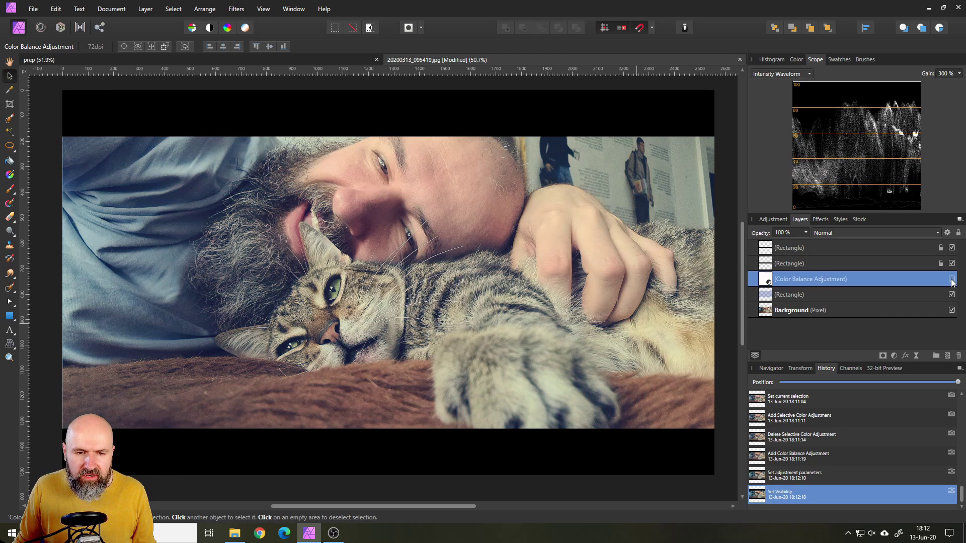
click(952, 279)
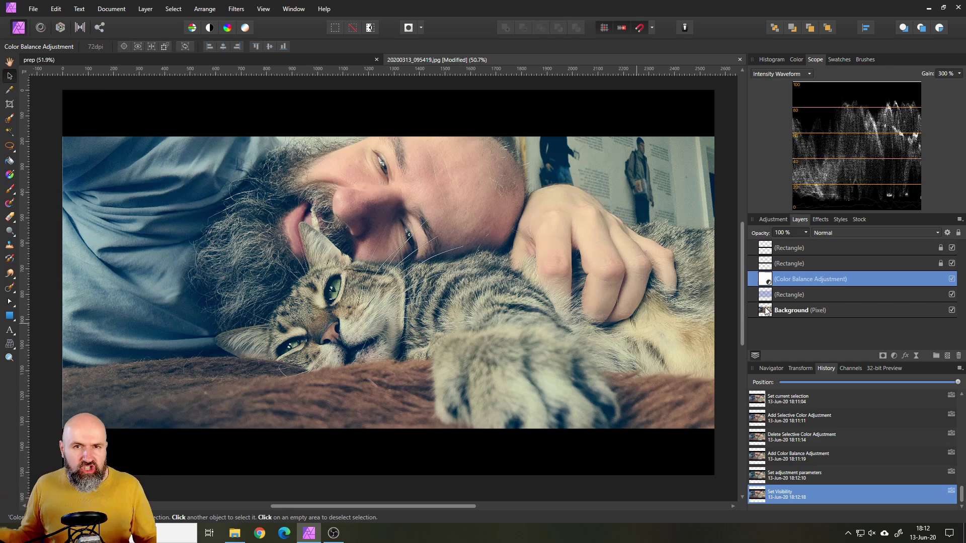
Add a Levels adjustment with Output Black Level 5% and Gamma 1.107.
click(895, 356)
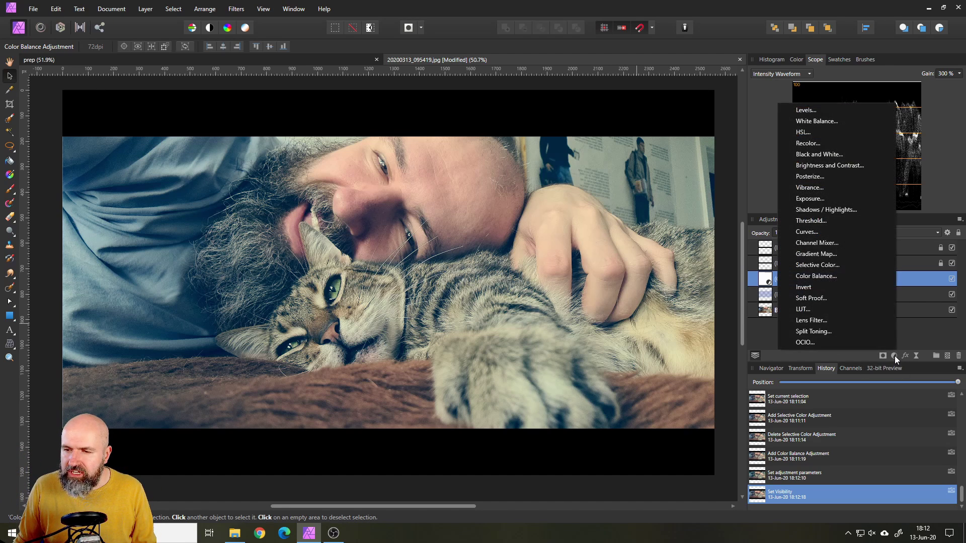
click(808, 110)
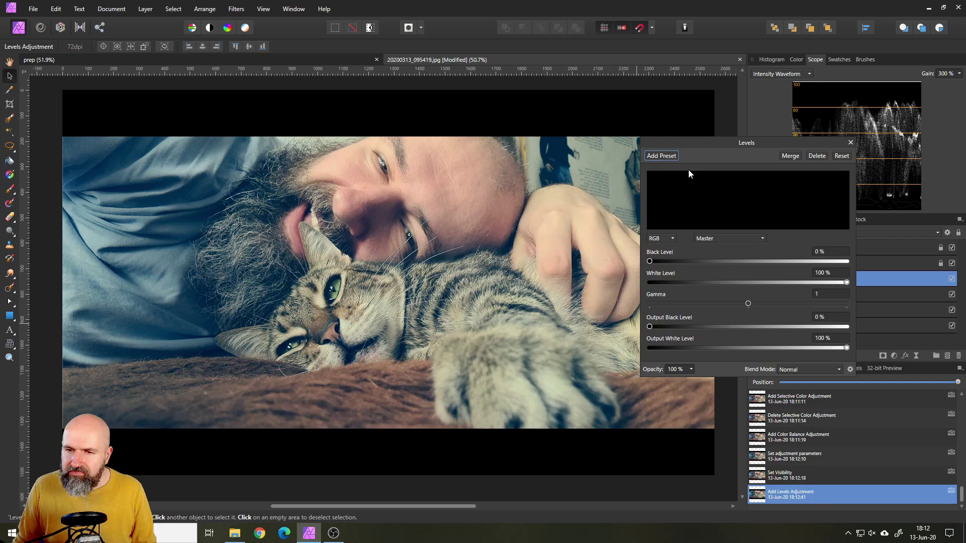
drag(690, 142, 647, 162)
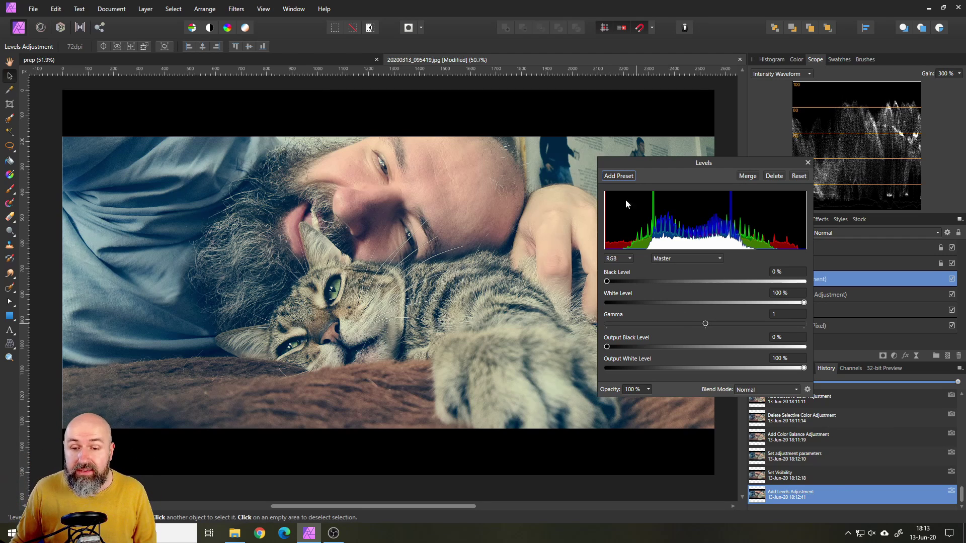
drag(622, 166, 688, 154)
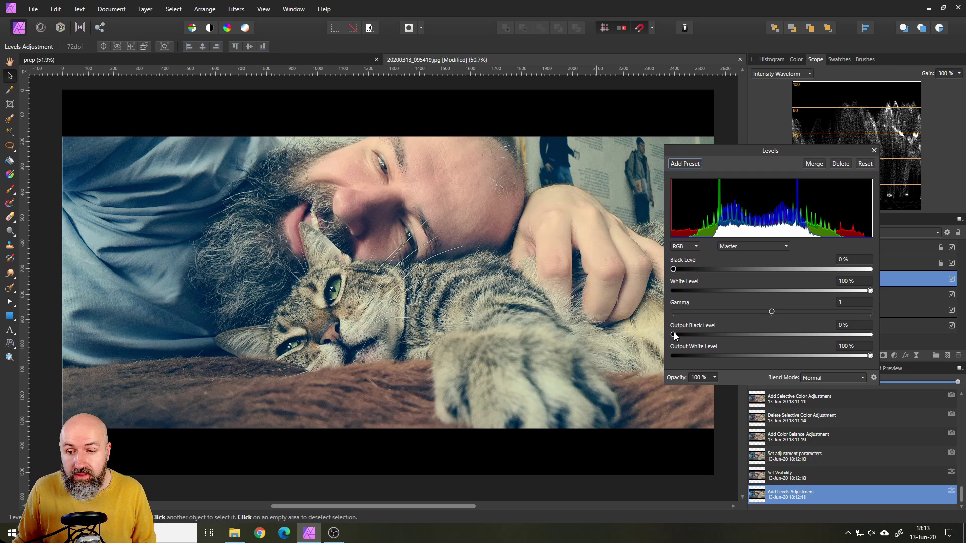
mouse_move(674, 336)
mouse_down()
mouse_move(686, 334)
mouse_move(647, 325)
mouse_move(682, 328)
mouse_up()
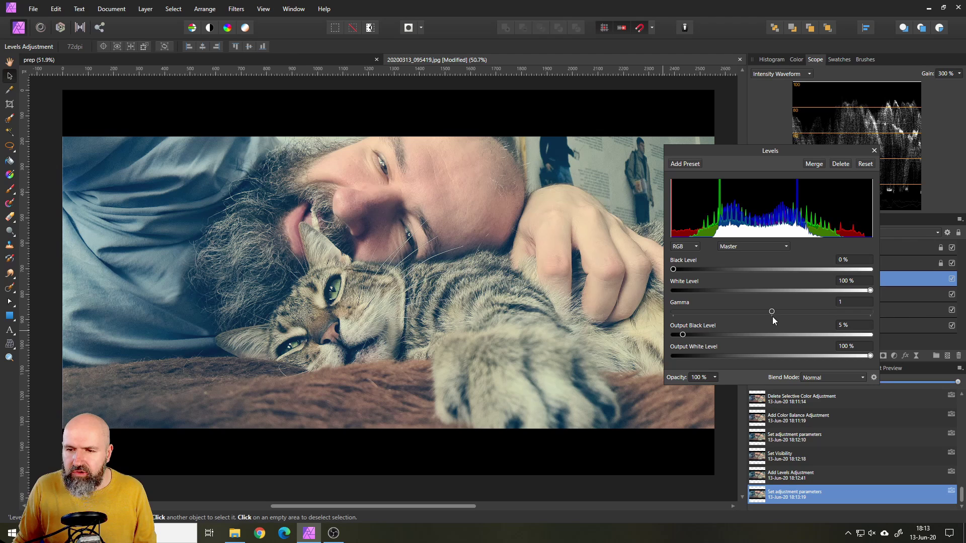
mouse_move(773, 311)
mouse_down()
mouse_move(756, 310)
mouse_move(803, 312)
mouse_move(781, 313)
mouse_up()
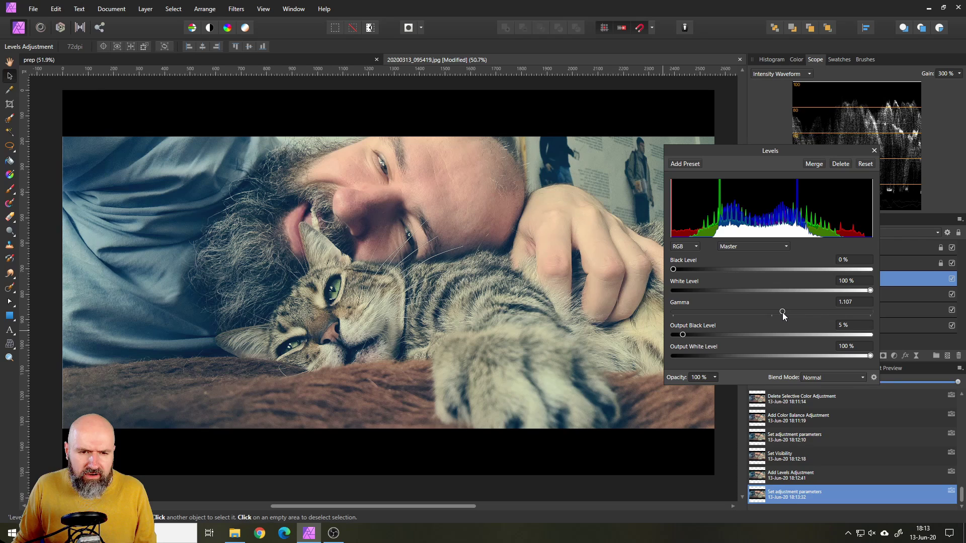
drag(783, 149, 691, 173)
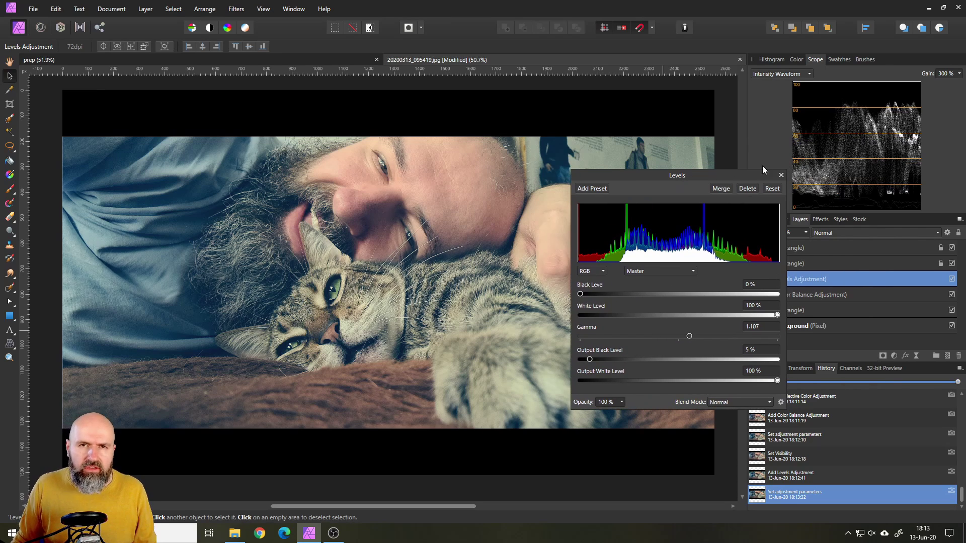
Close the Levels settings and set the Scope display to RGB Parade instead of RGB Waveform.
click(781, 176)
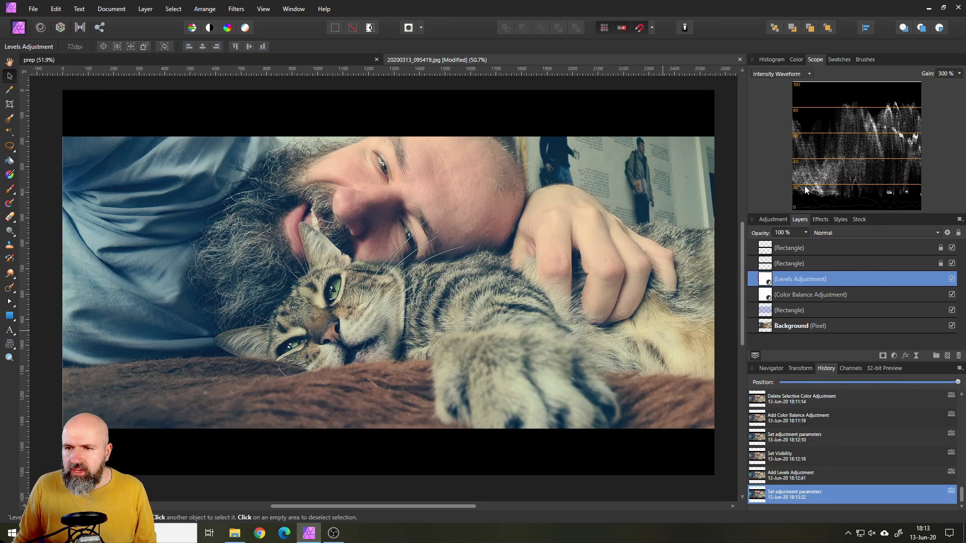
click(807, 76)
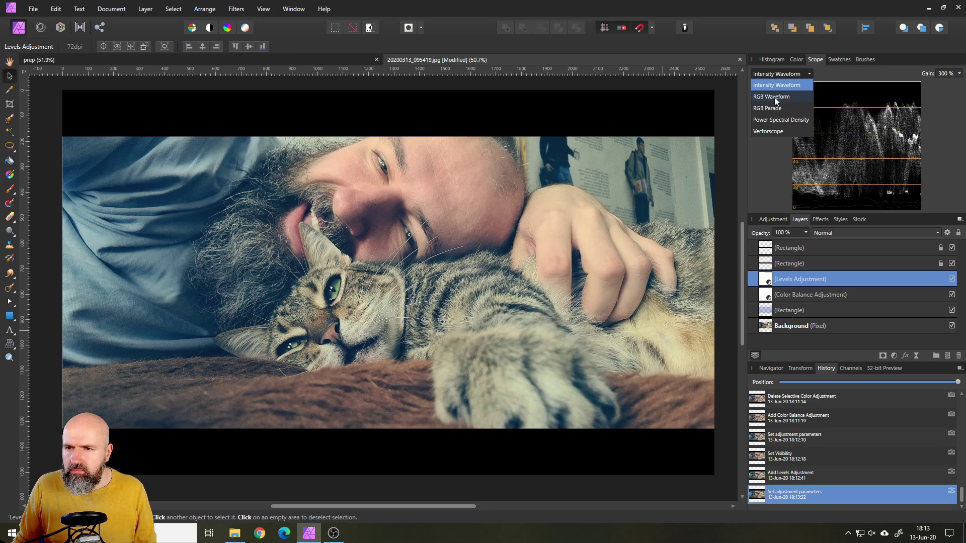
click(776, 97)
click(781, 75)
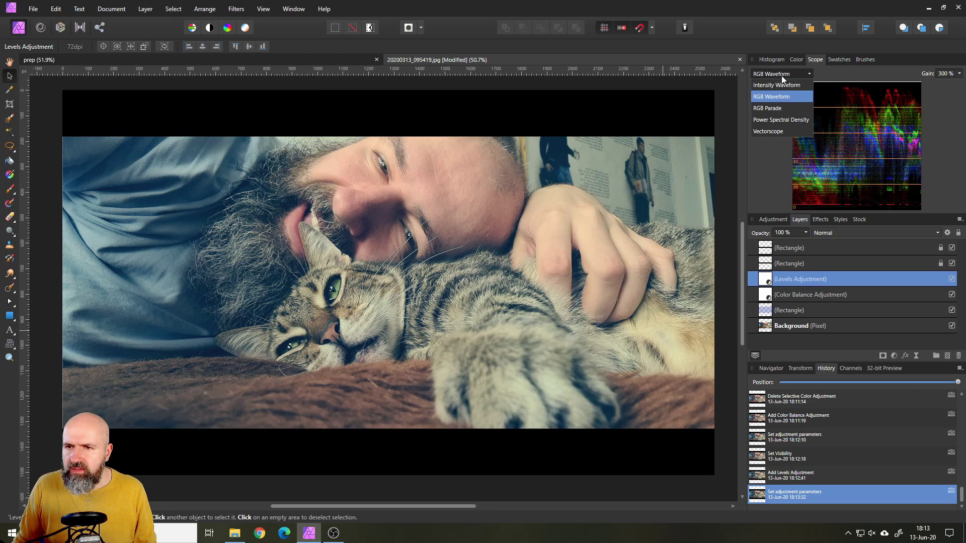
click(775, 108)
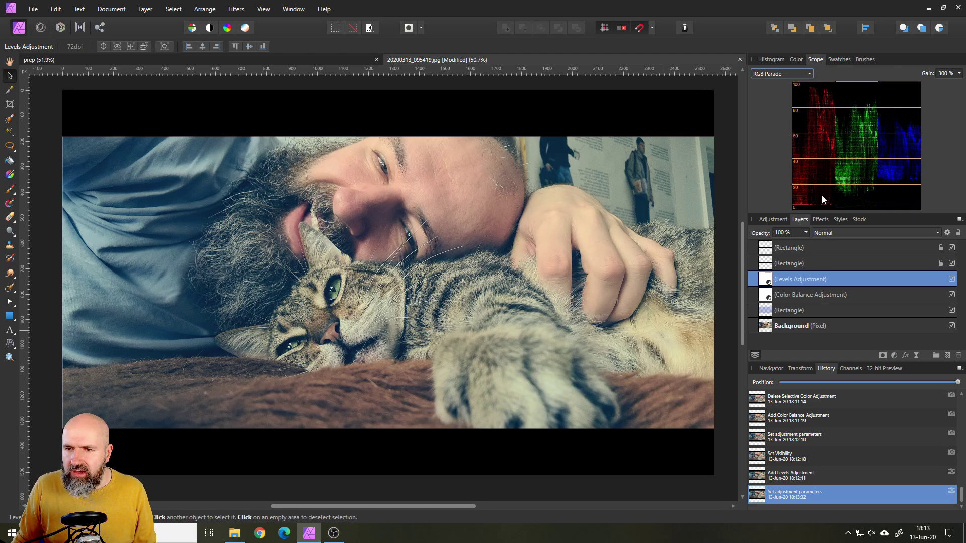
click(263, 9)
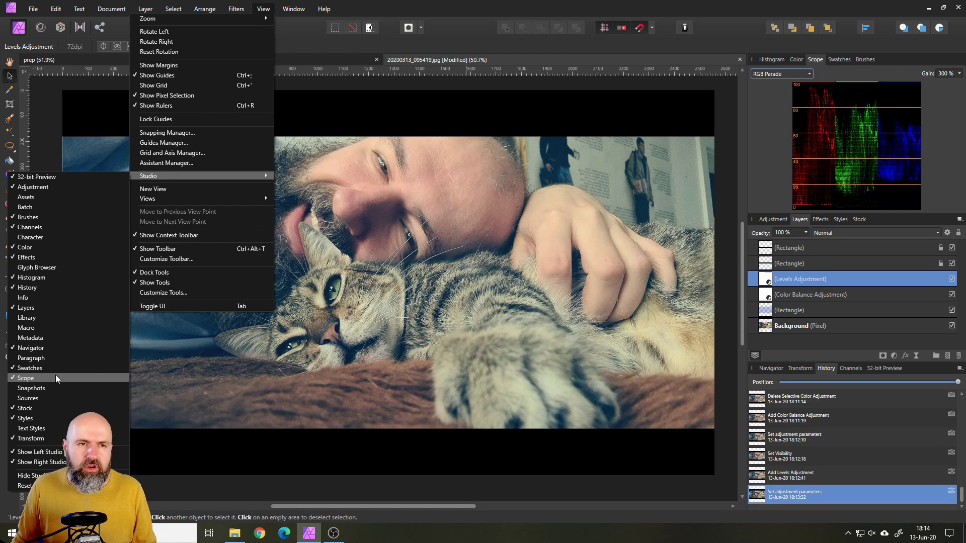
click(267, 9)
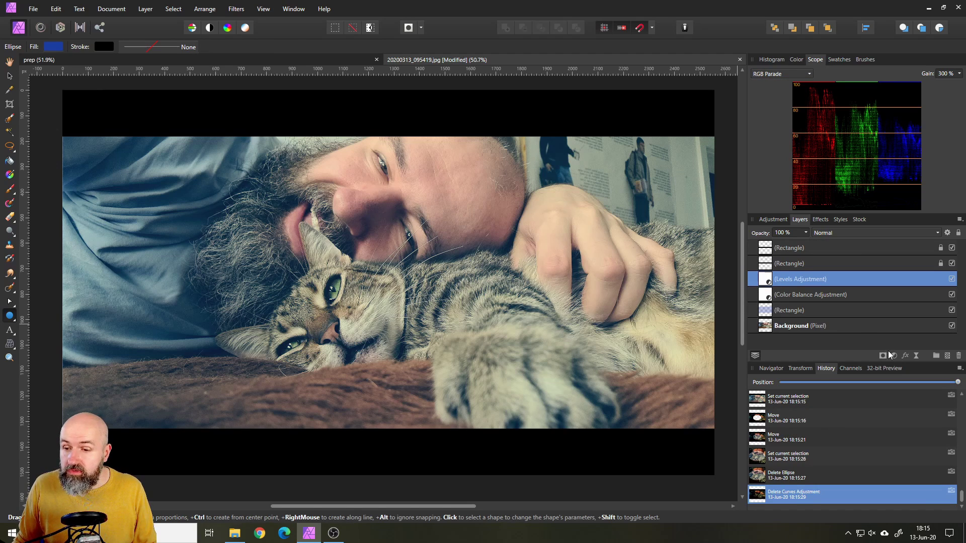
Add a Curves adjustment layer, leaving its settings closed for now.
click(894, 356)
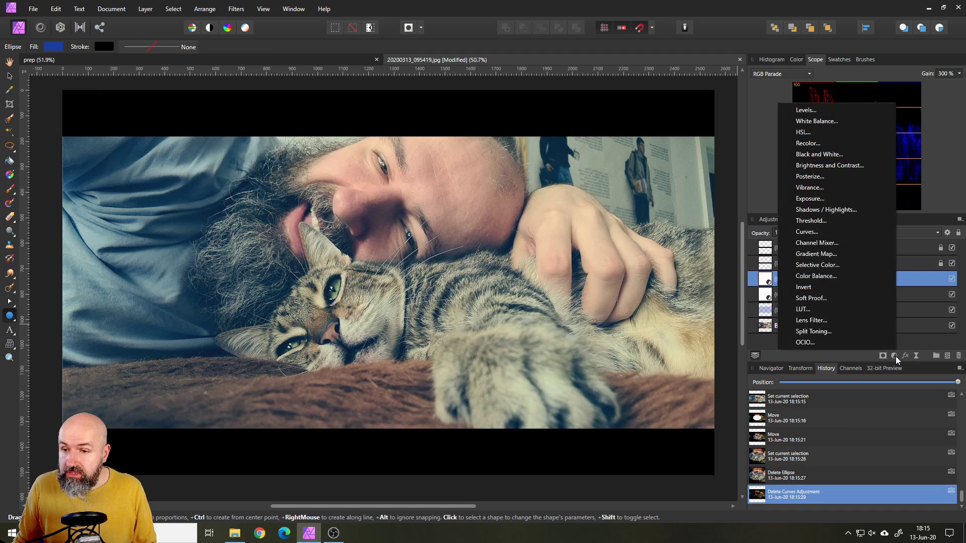
click(811, 234)
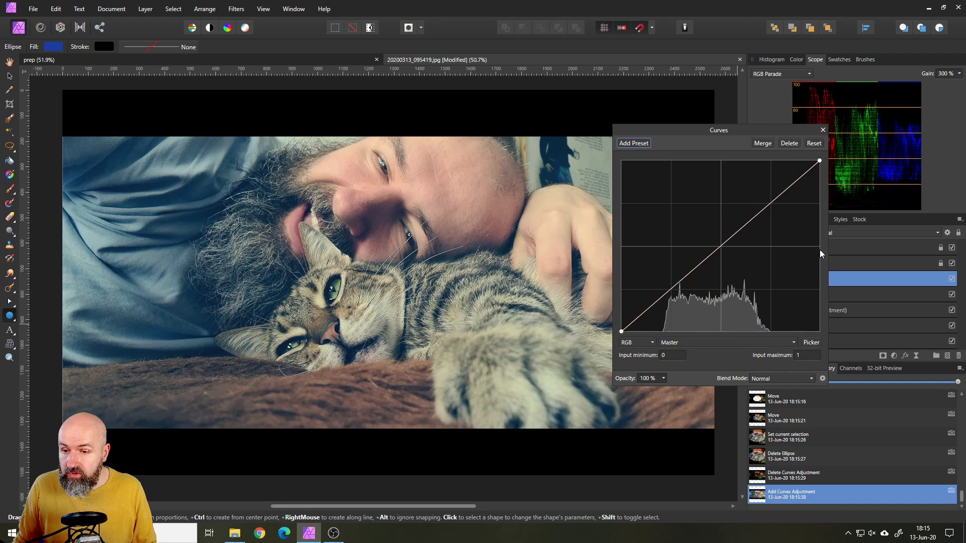
drag(737, 137, 617, 163)
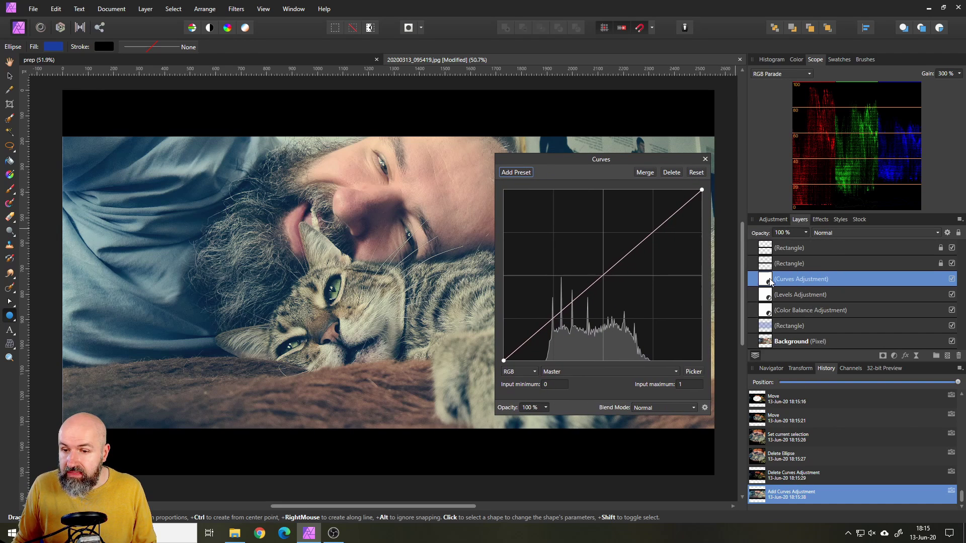
click(705, 160)
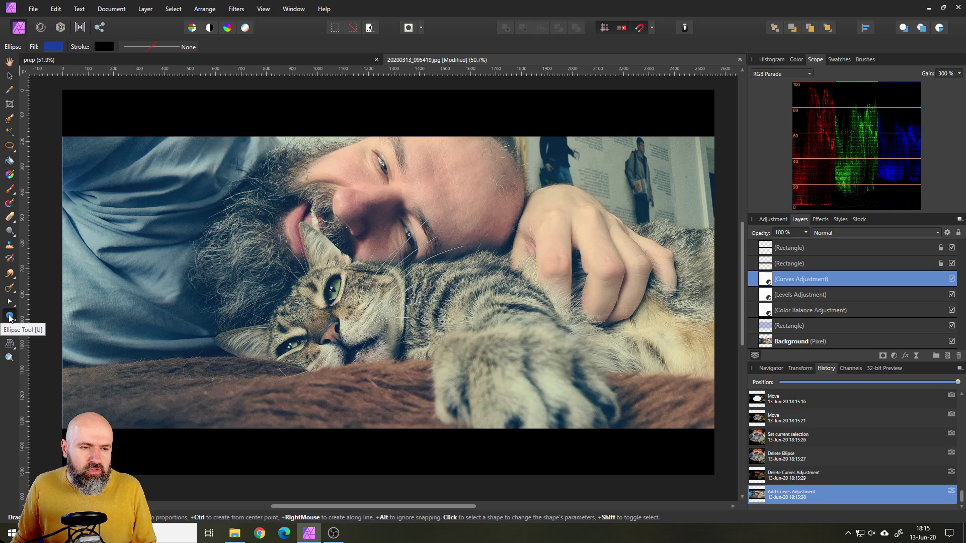
Draw a large ellipse over the cat and face and set its blend mode to Erase.
click(9, 316)
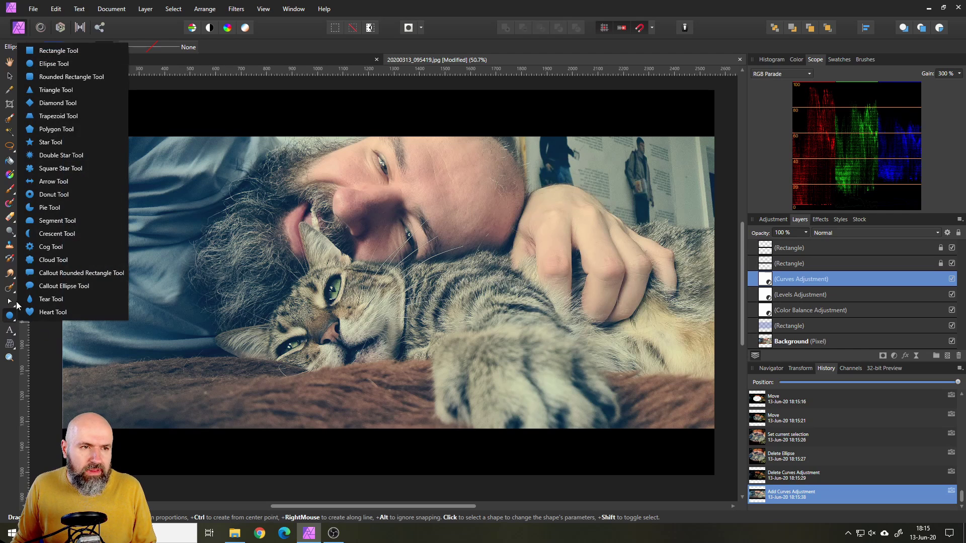
click(56, 64)
drag(211, 178, 578, 403)
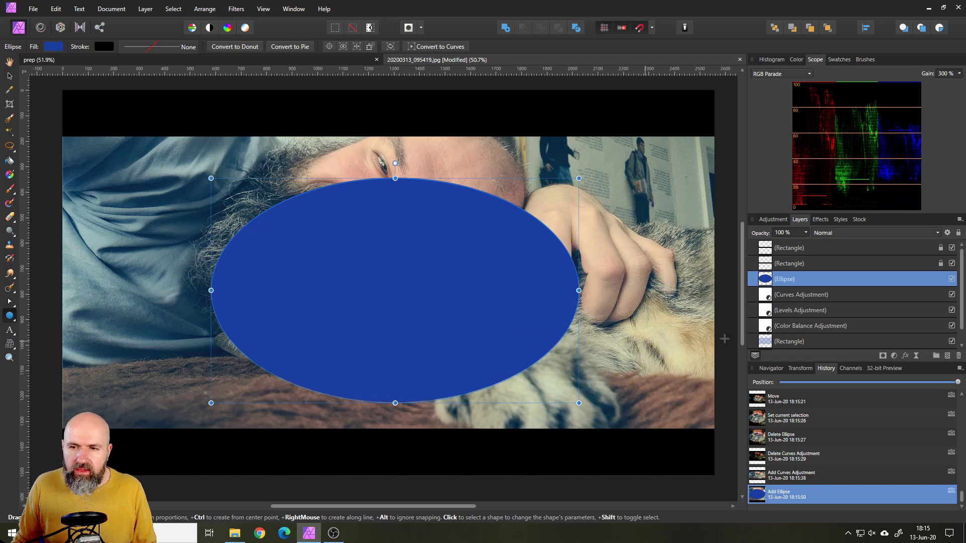
click(835, 234)
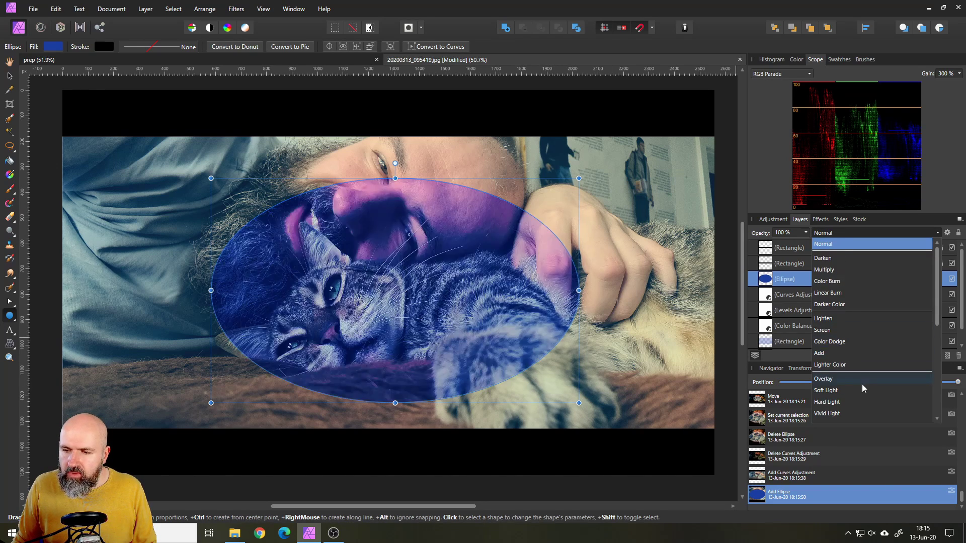
scroll(862, 388, down, 3)
click(836, 417)
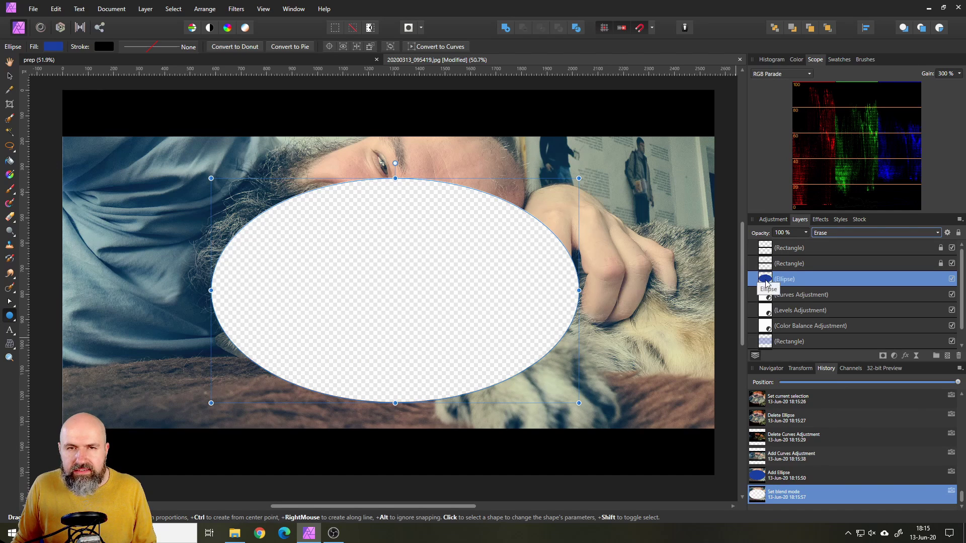
Nest the ellipse inside the Curves adjustment as a mask and pull the curve down to darken.
mouse_move(765, 283)
mouse_down()
mouse_move(787, 299)
mouse_move(767, 283)
mouse_up()
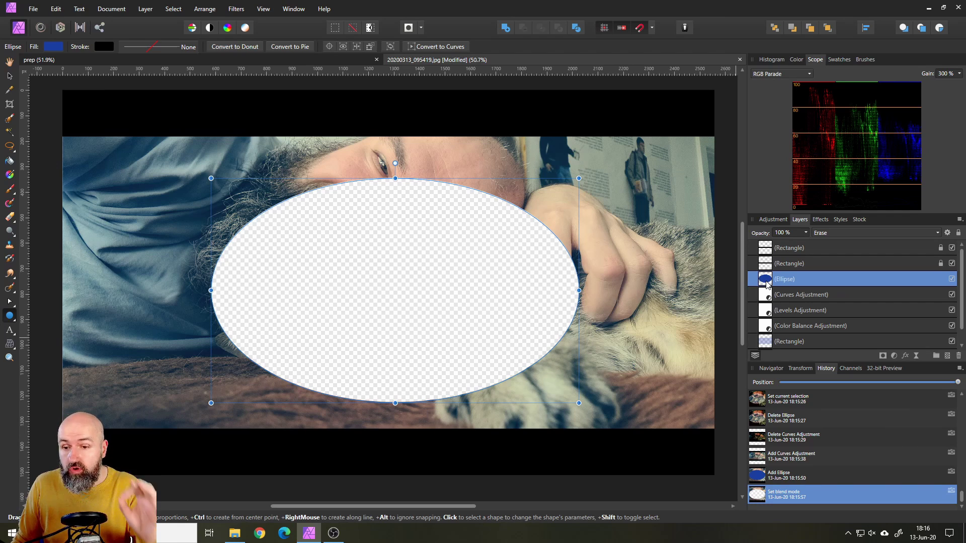
right_click(766, 283)
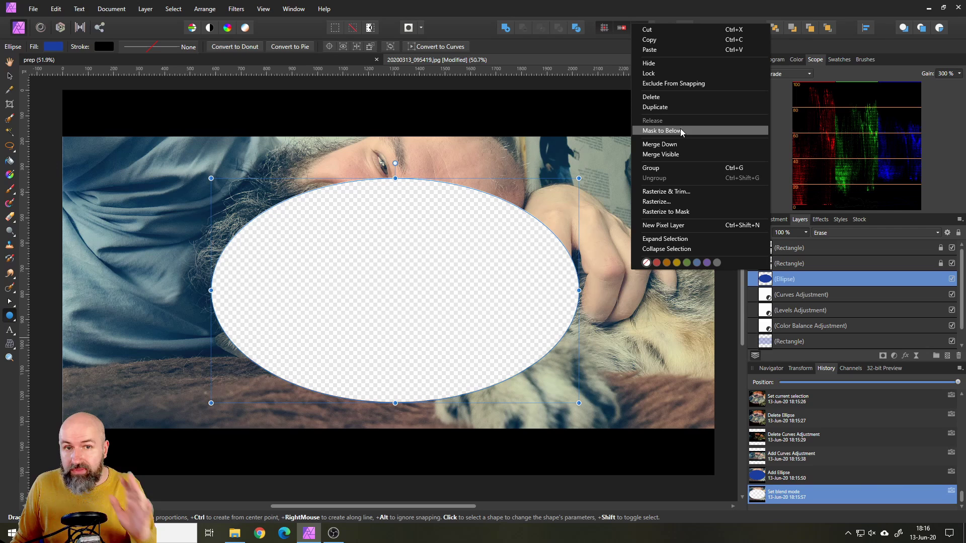
key(Escape)
drag(766, 282, 777, 298)
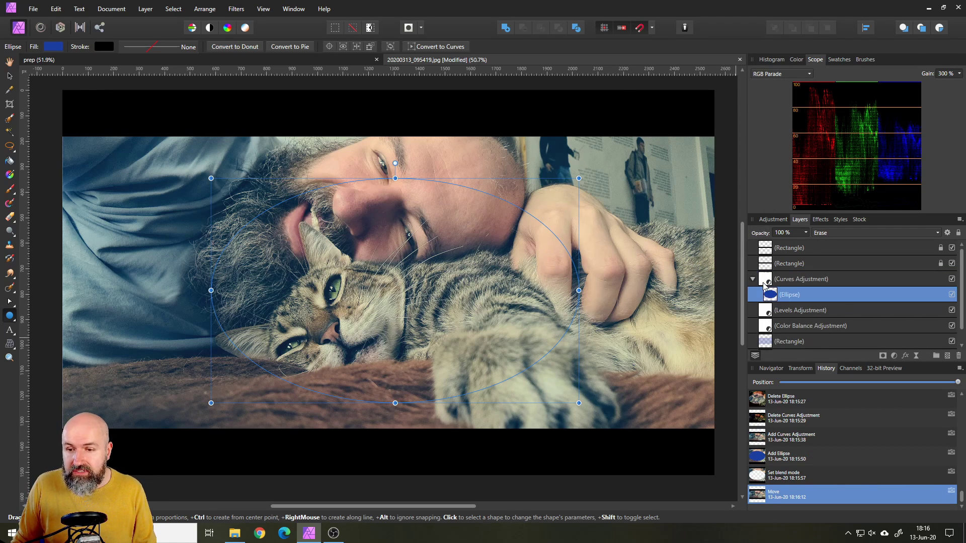
double_click(766, 282)
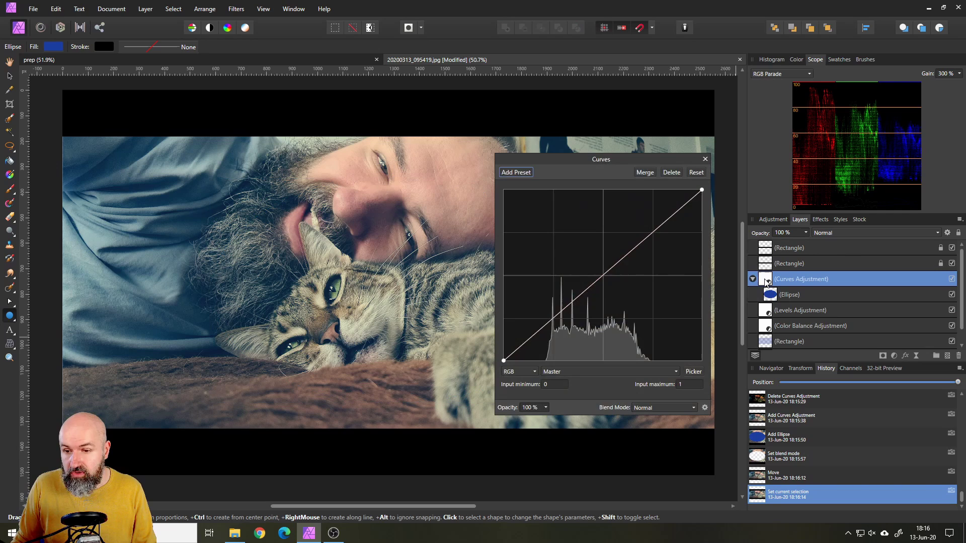
drag(602, 276, 626, 298)
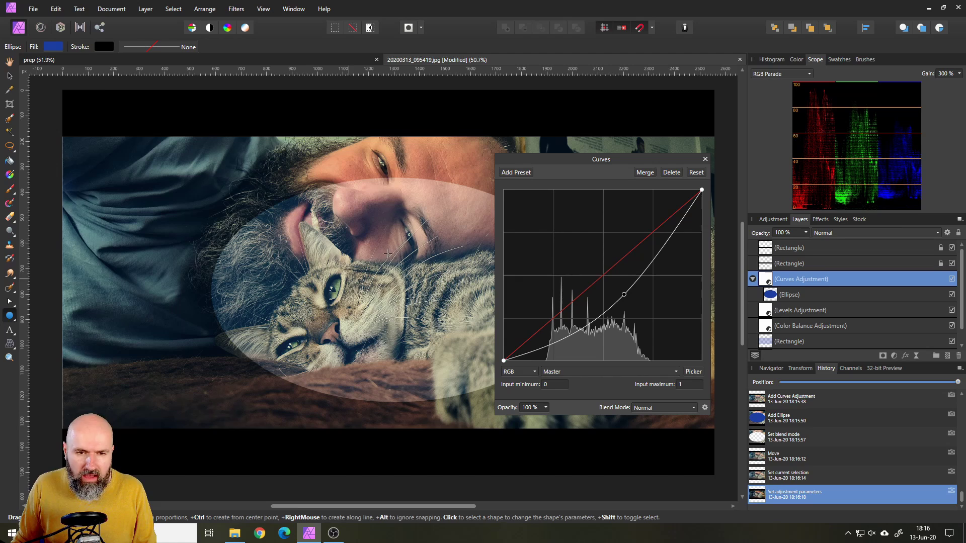
click(705, 159)
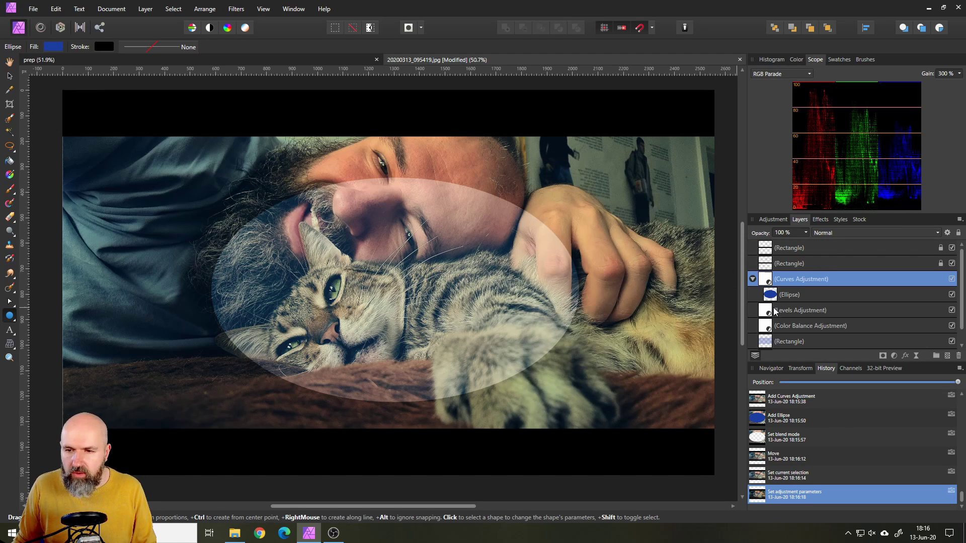
Give the ellipse mask a blur effect with a 200 px radius.
click(770, 296)
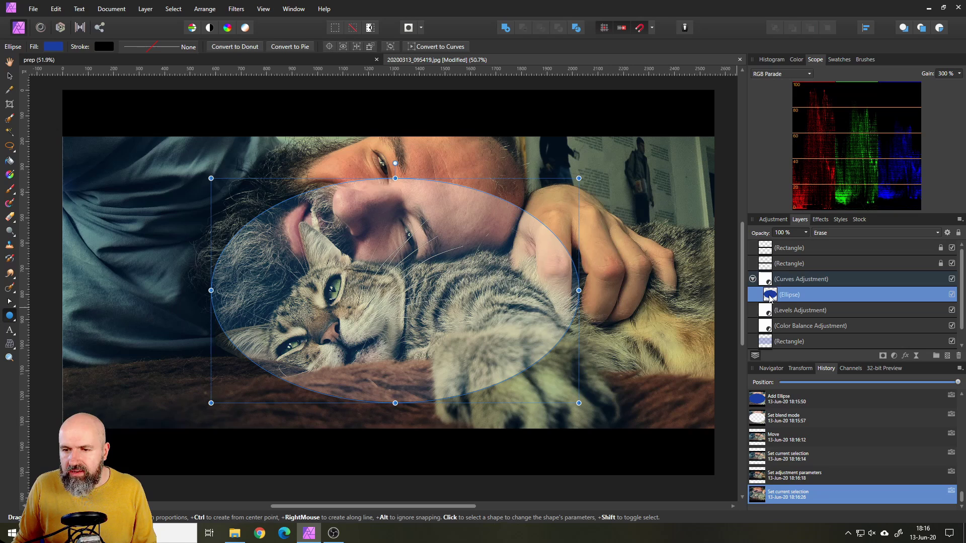
click(821, 219)
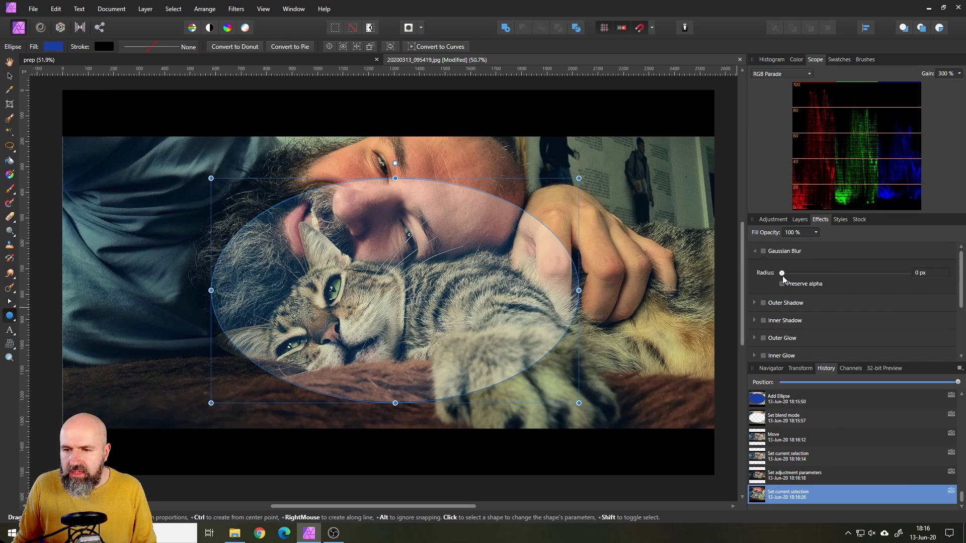
drag(782, 273, 935, 275)
click(935, 273)
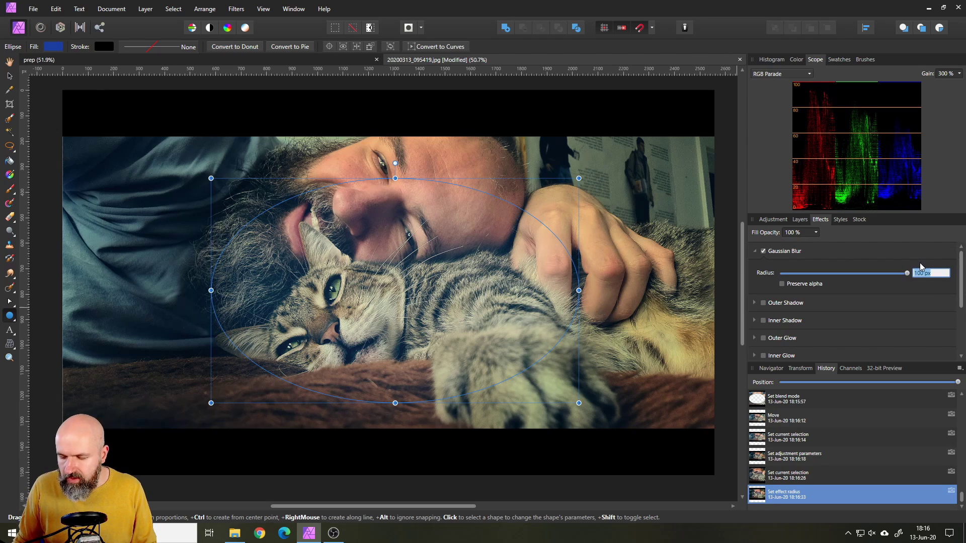
text(200)
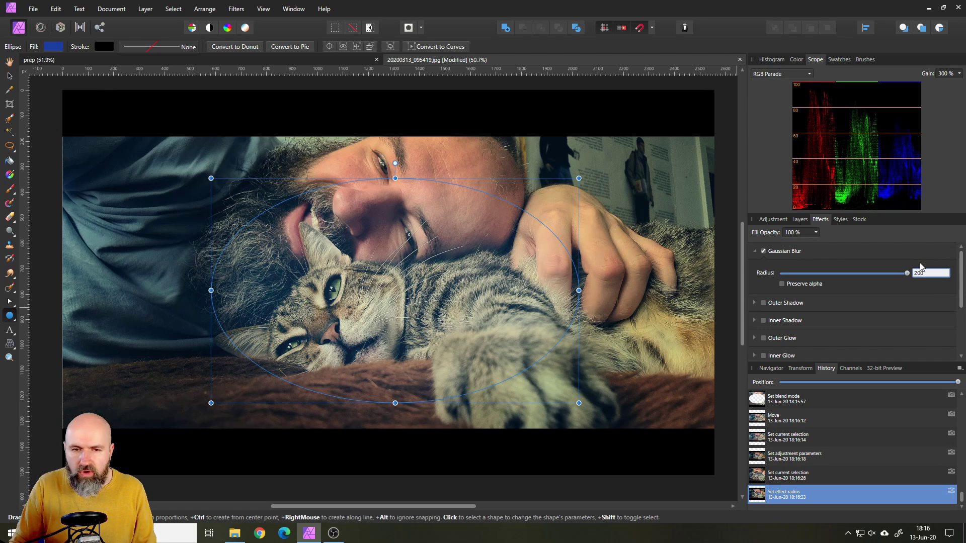
key(Return)
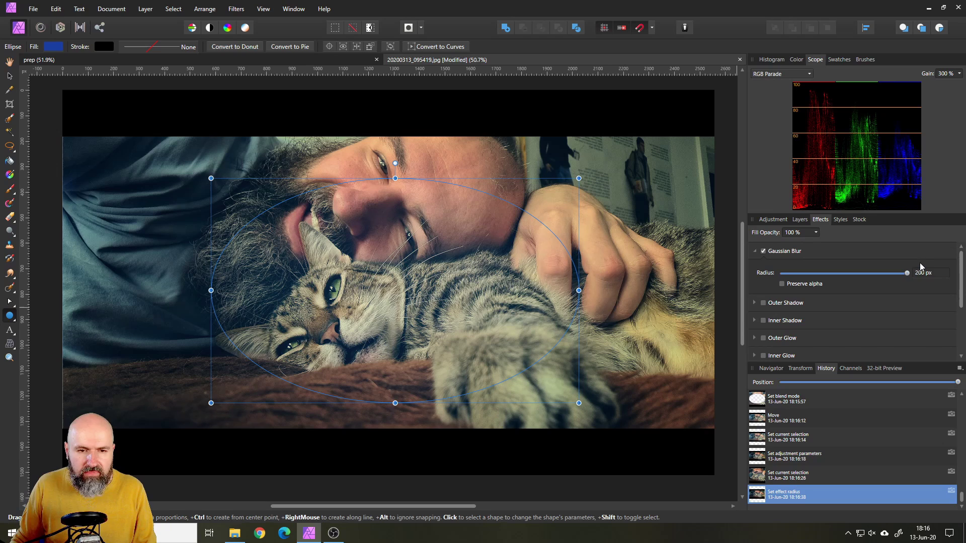
click(800, 220)
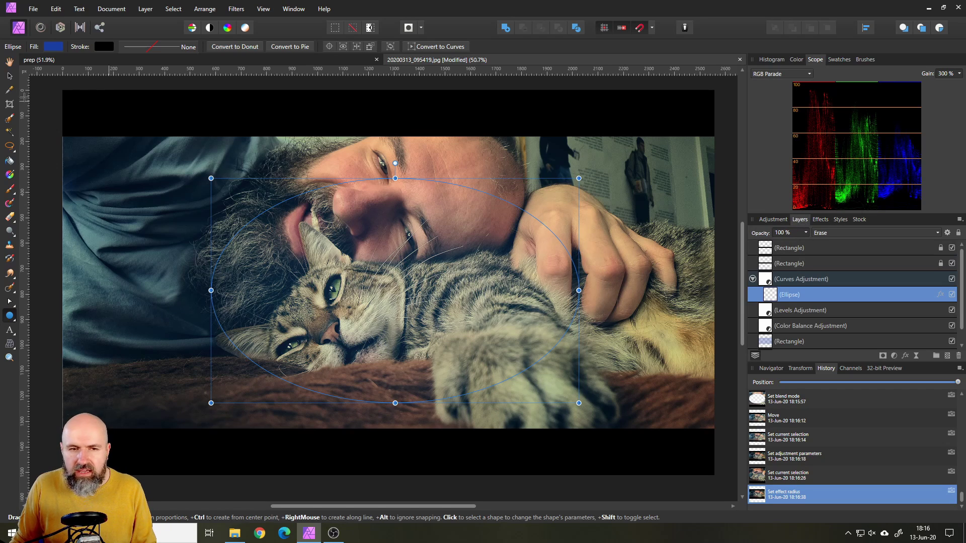
Move the ellipse up over the face and cat and enlarge it to about 1727 × 1015 px.
click(9, 76)
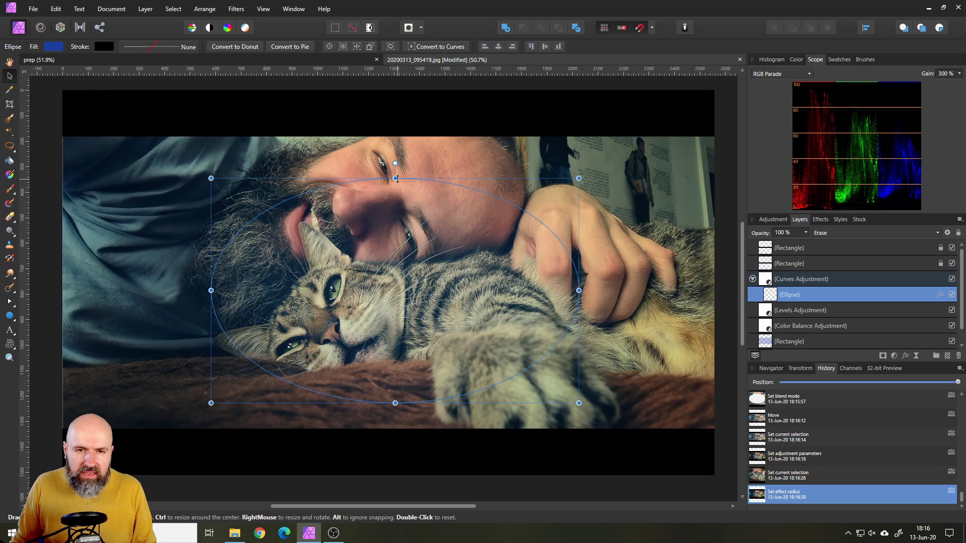
mouse_move(398, 305)
mouse_down()
mouse_move(394, 289)
mouse_move(390, 298)
mouse_up()
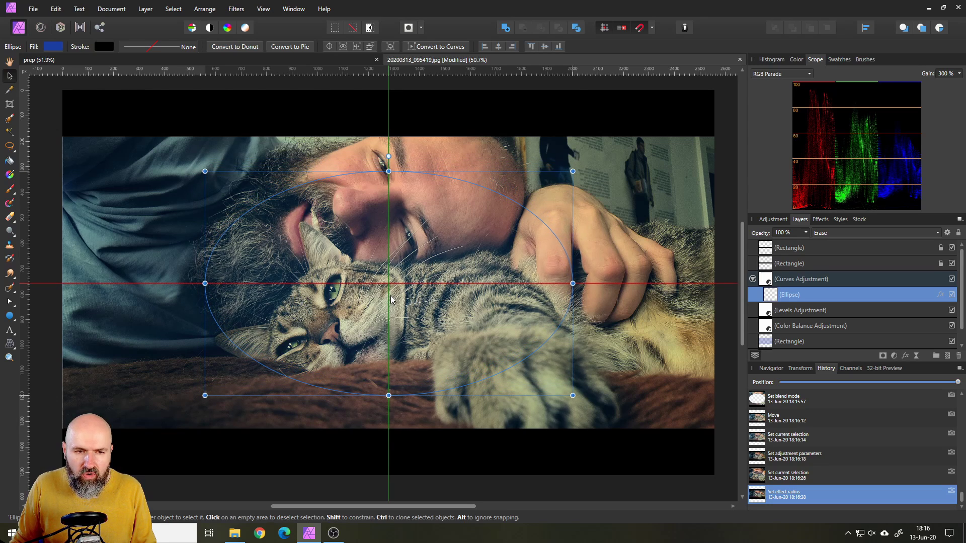
drag(572, 283, 624, 283)
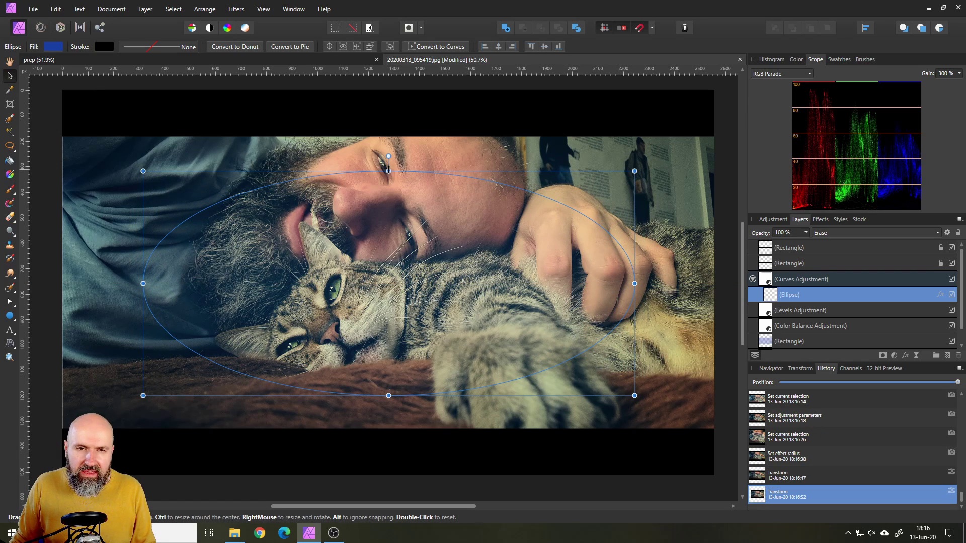
drag(389, 171, 389, 153)
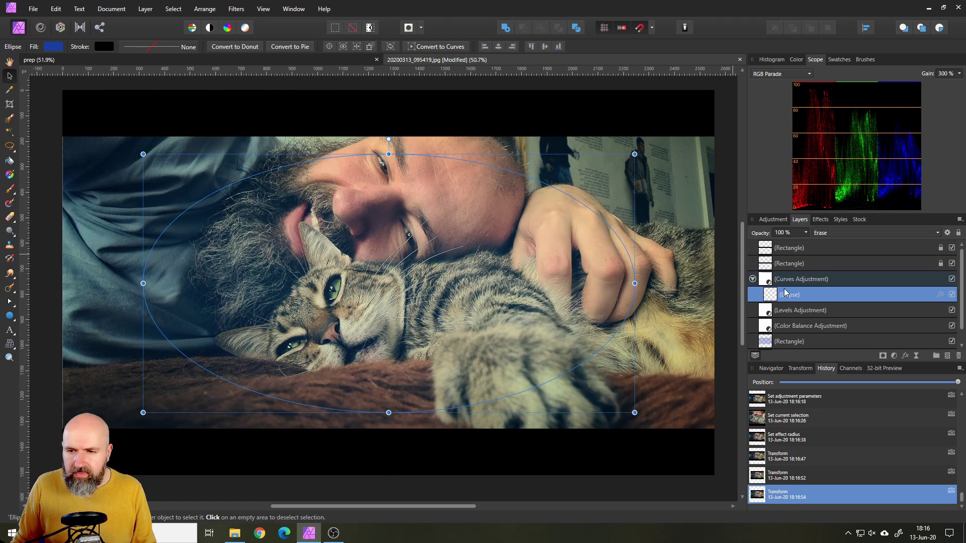
Pull the Curves adjustment's curve further down to deepen the vignette around the oval.
double_click(764, 279)
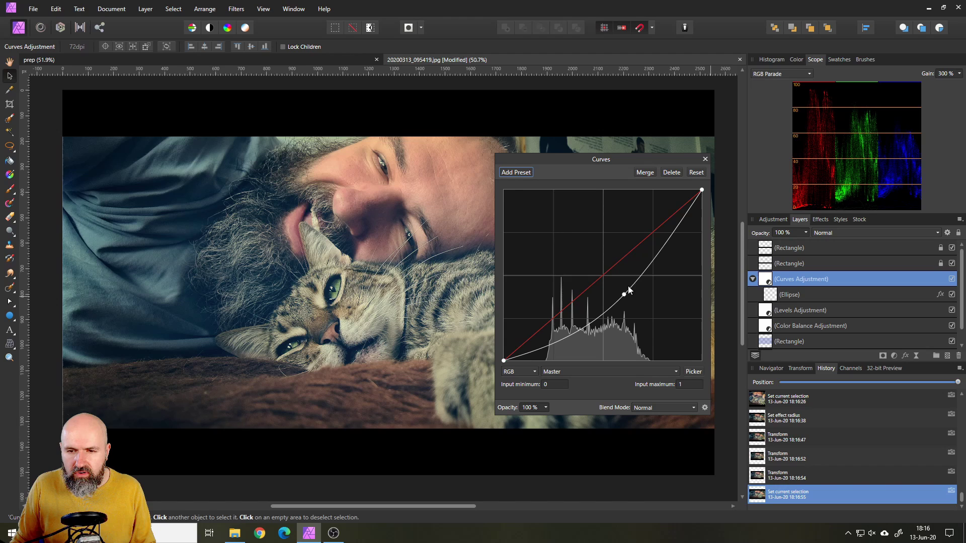
drag(555, 156, 748, 160)
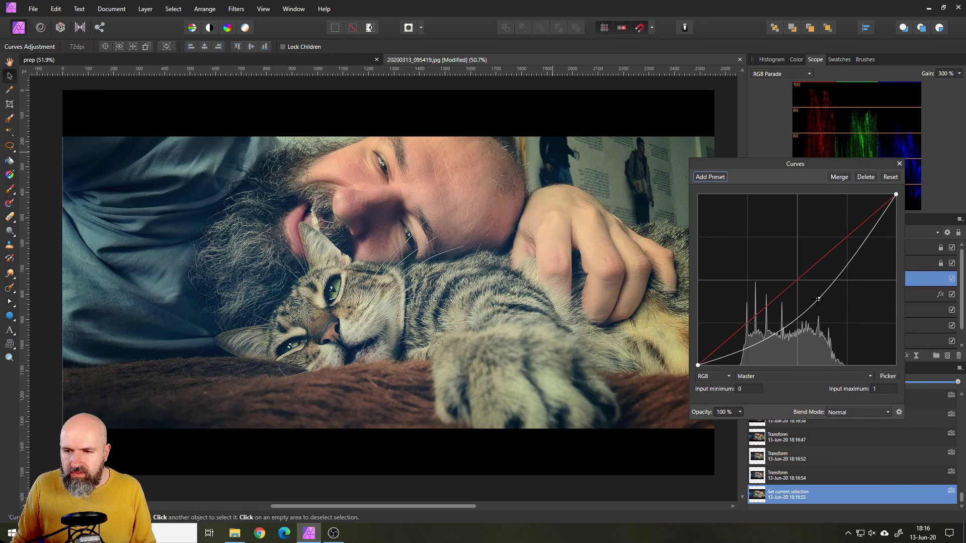
drag(818, 299, 821, 302)
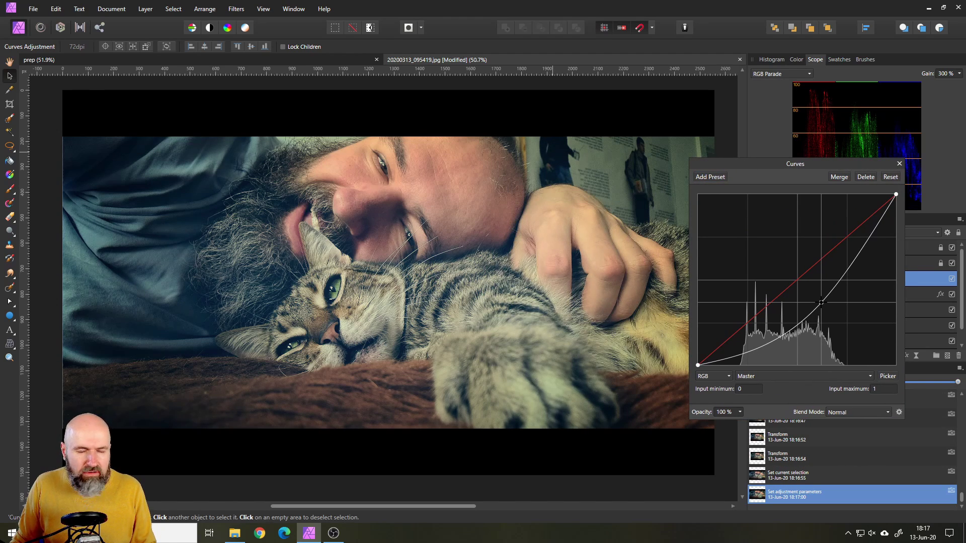
click(899, 164)
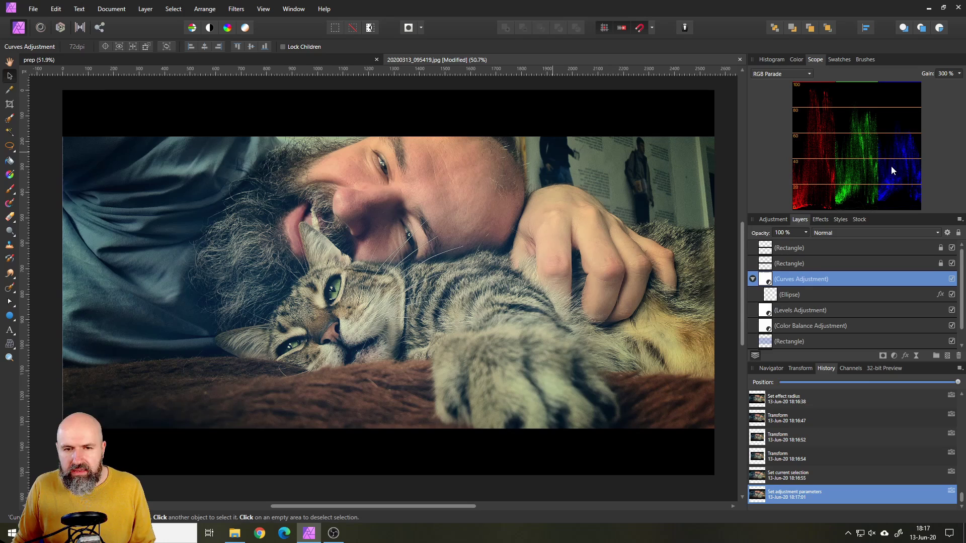
scroll(617, 276, up, 1)
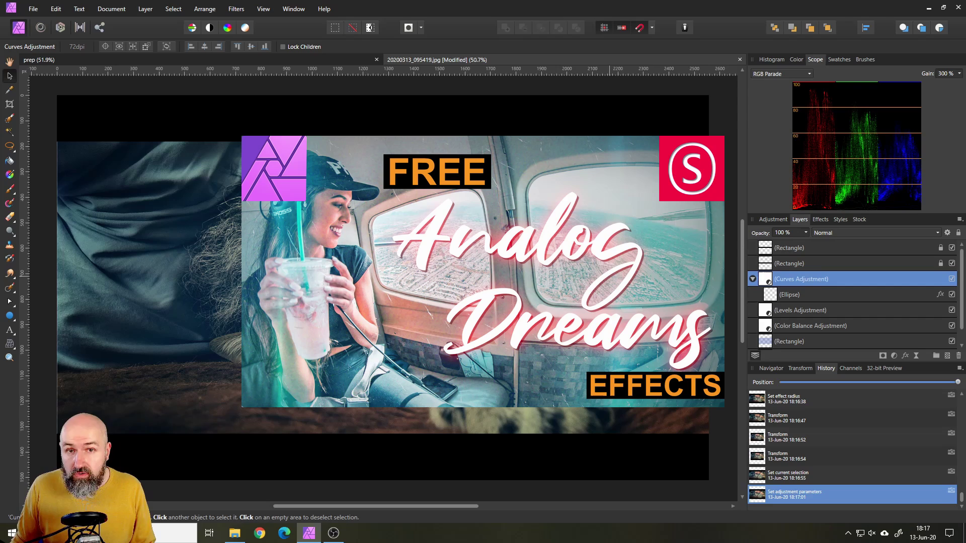
Place Grain-BW-SuperFine.jpg from 05 2020 Analog Effects > Analog Dreams PRO > Film Grain.
click(32, 9)
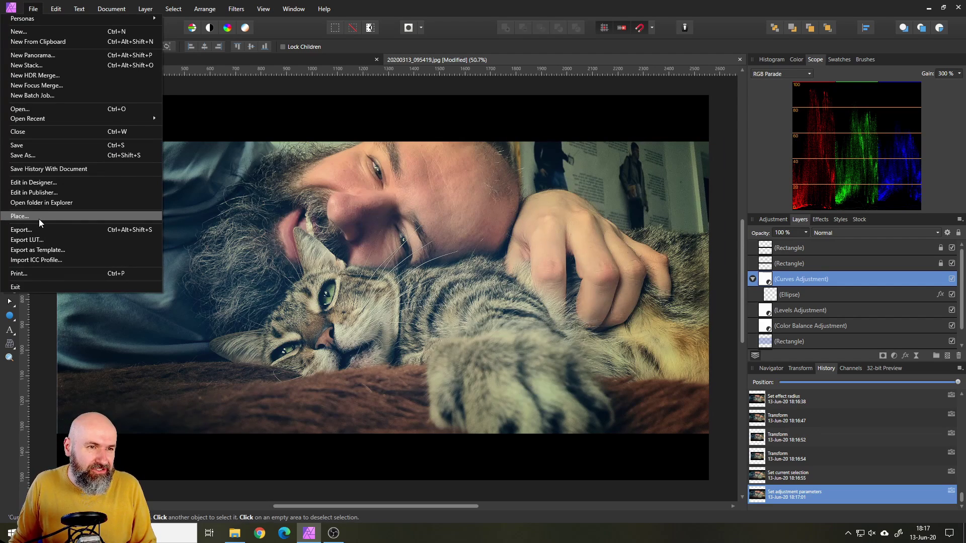
click(38, 217)
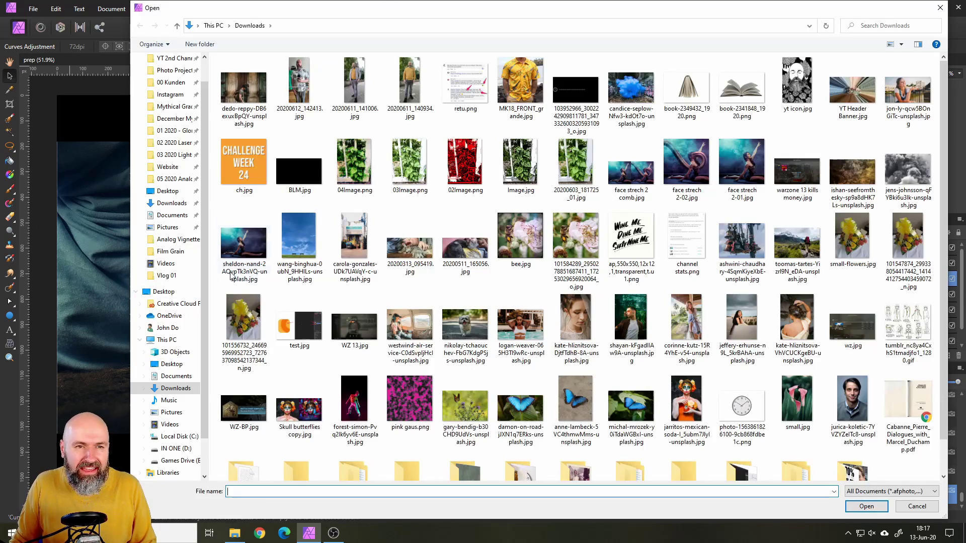
click(178, 179)
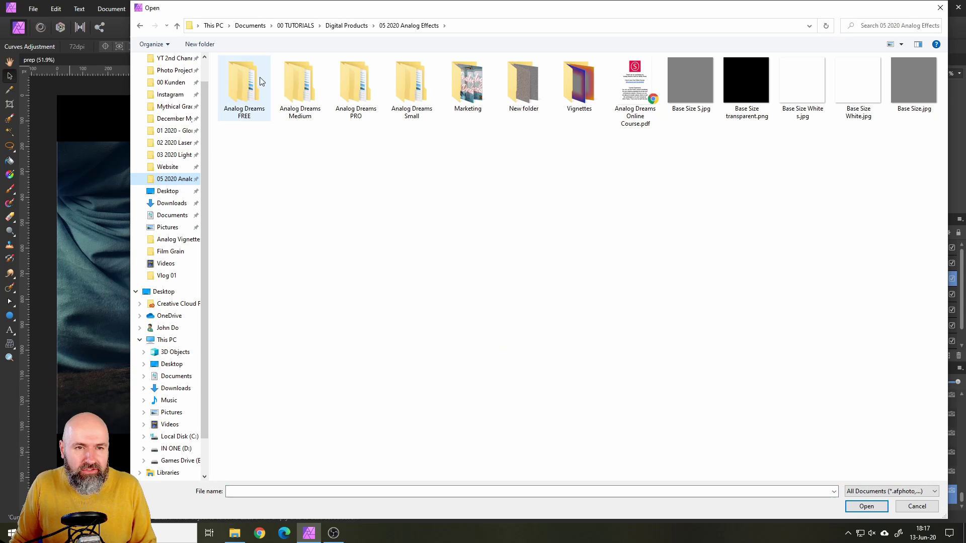
double_click(352, 89)
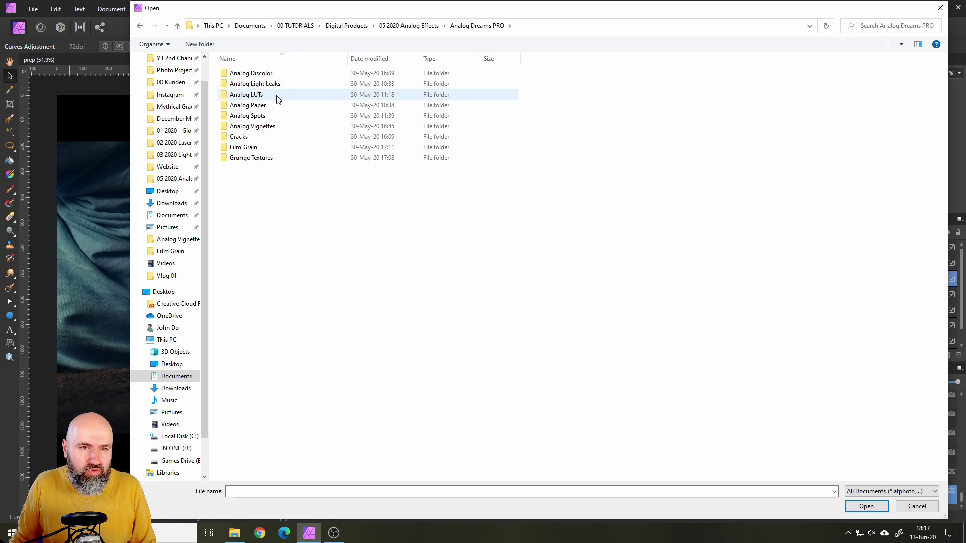
double_click(255, 148)
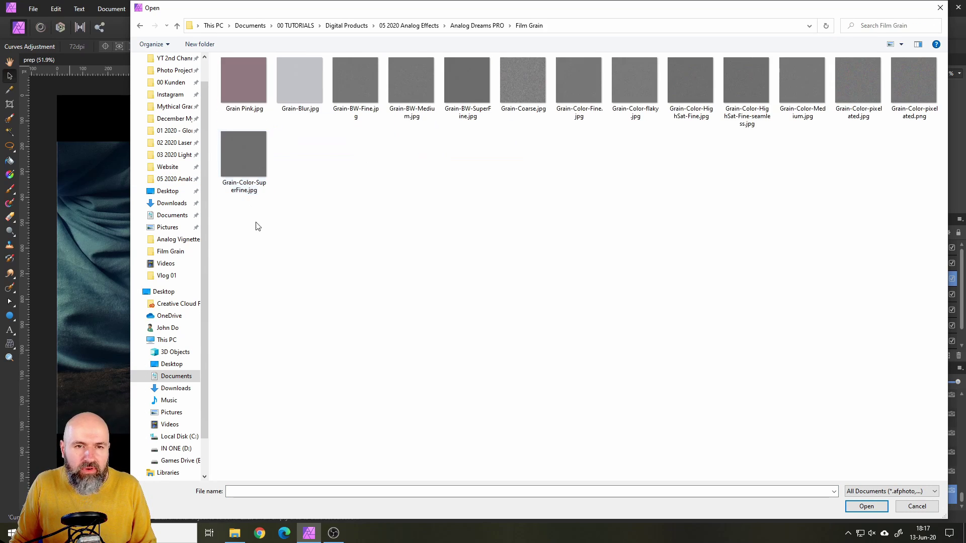
click(473, 91)
double_click(473, 89)
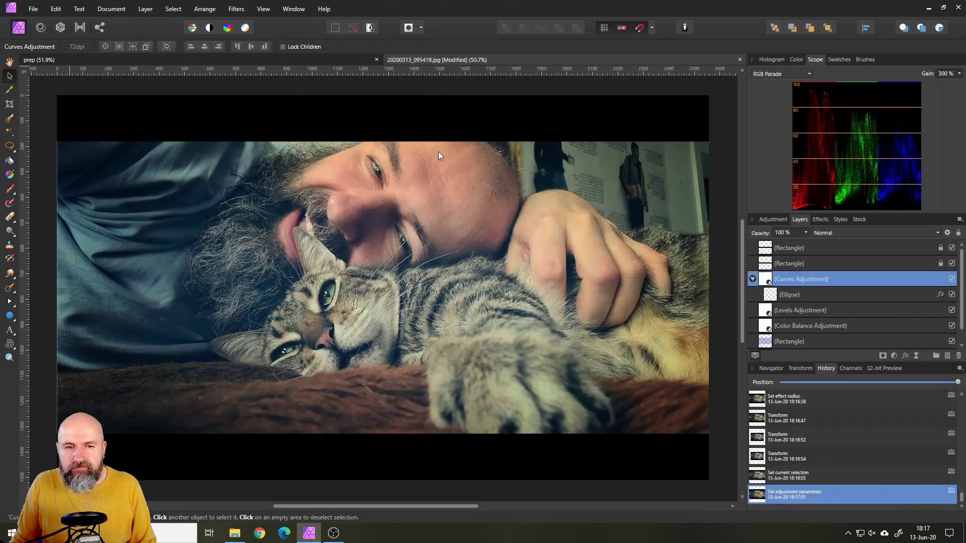
click(382, 223)
Shrink and position the placed grain image so it covers the photo.
scroll(417, 264, down, 5)
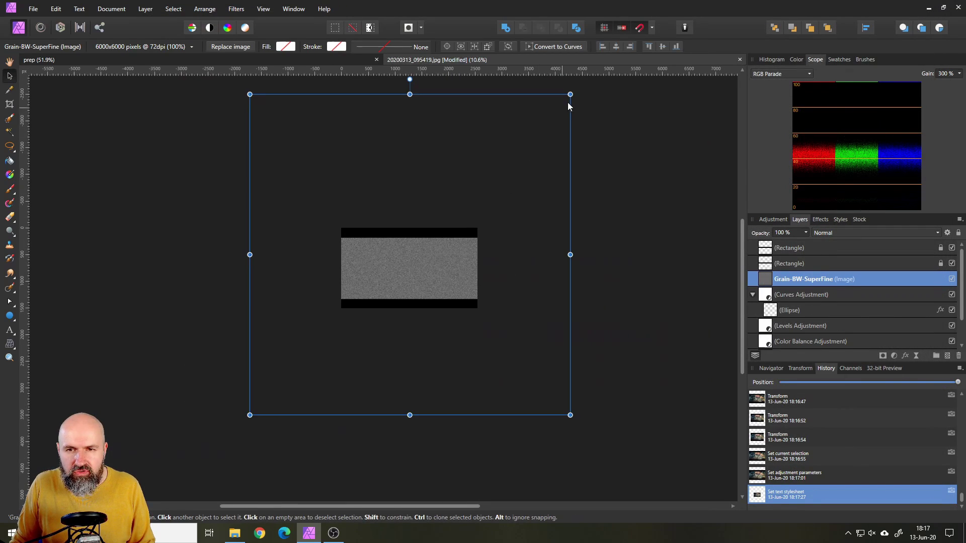
drag(569, 92, 395, 270)
drag(298, 339, 389, 306)
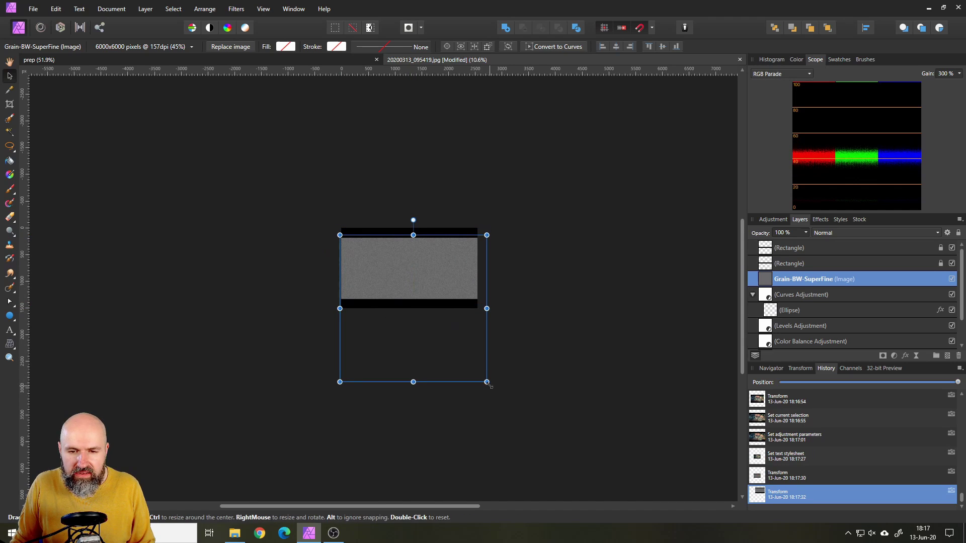
drag(486, 382, 478, 373)
drag(453, 306, 424, 267)
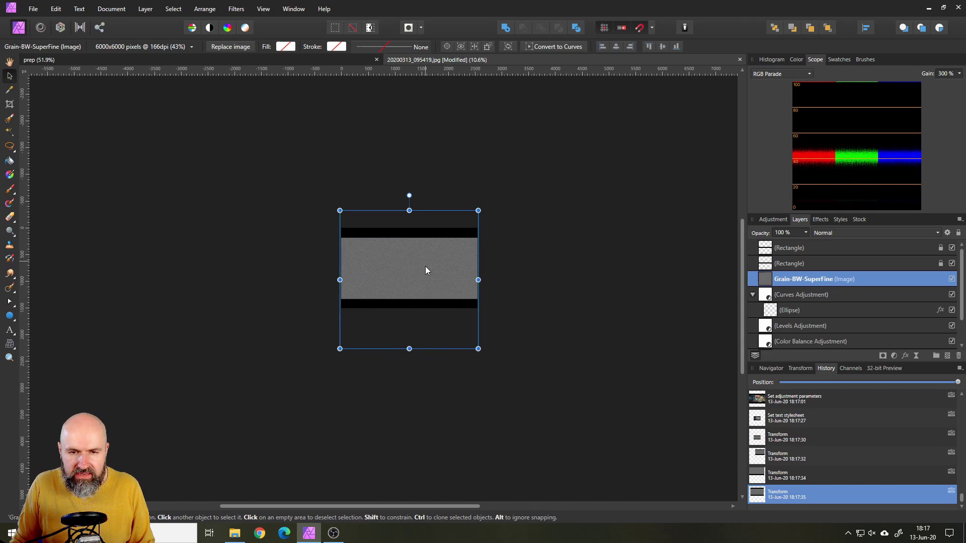
scroll(425, 267, up, 5)
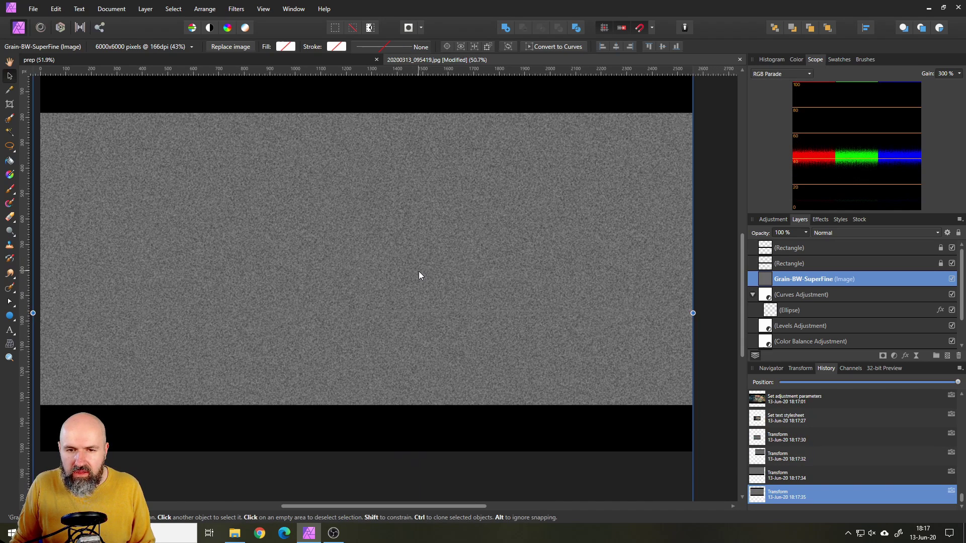
Blend the grain layer in Soft Light at 62% opacity and deselect.
click(825, 232)
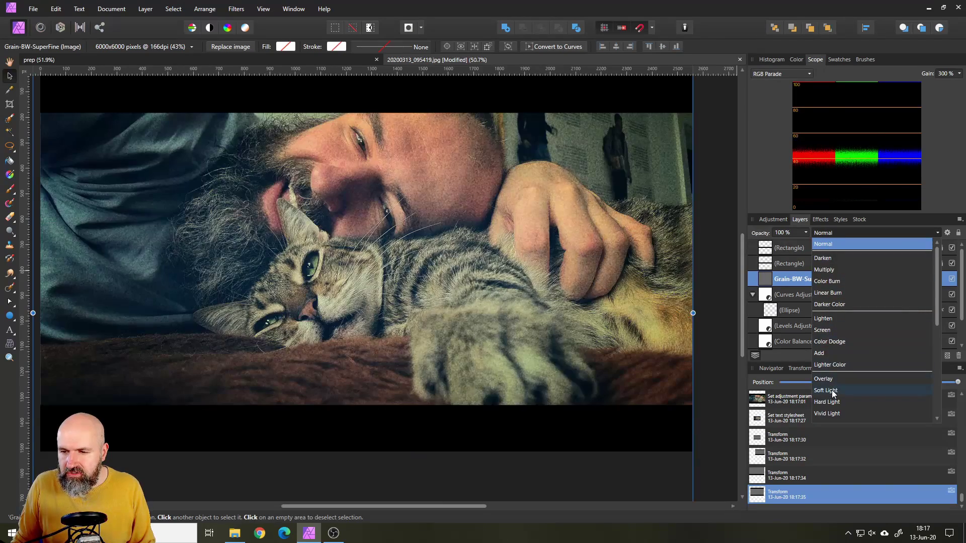
click(830, 390)
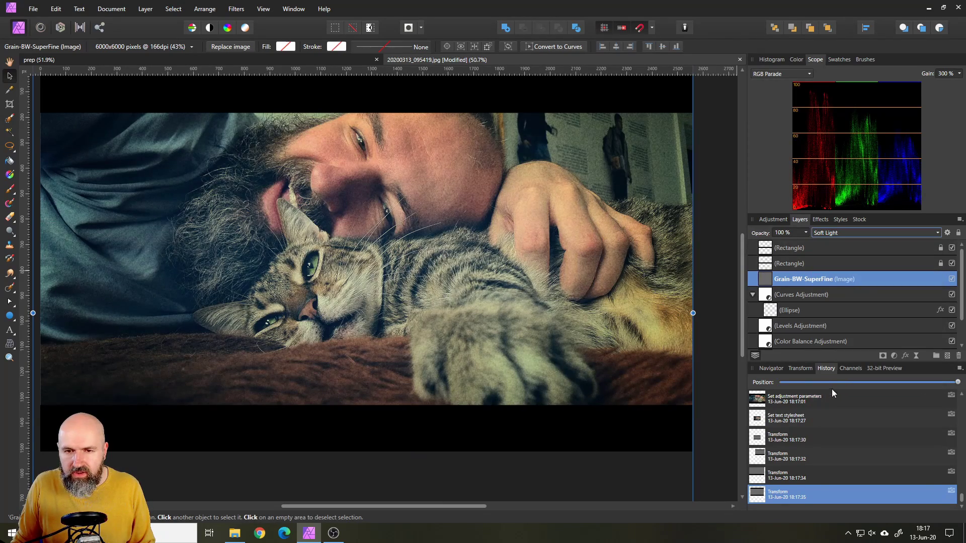
click(807, 232)
drag(807, 243, 780, 242)
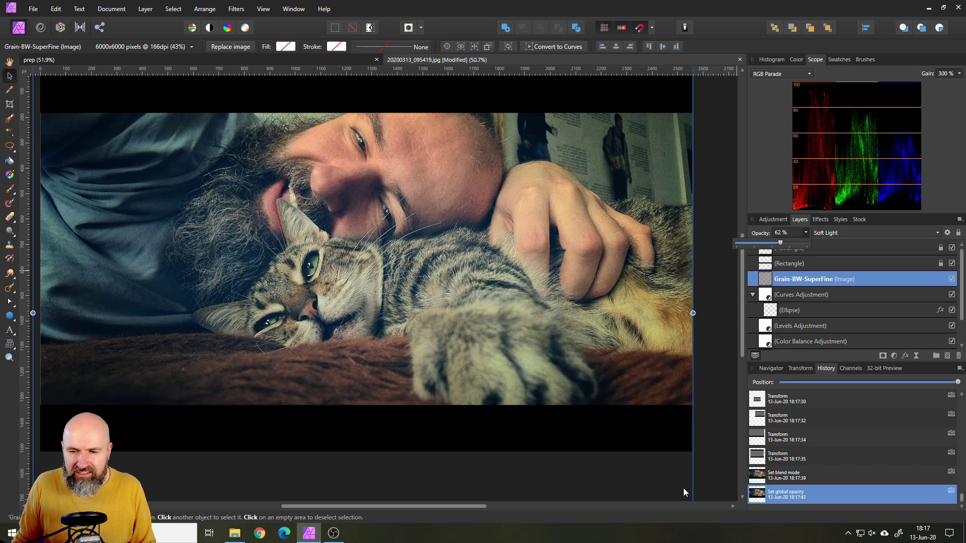
click(715, 447)
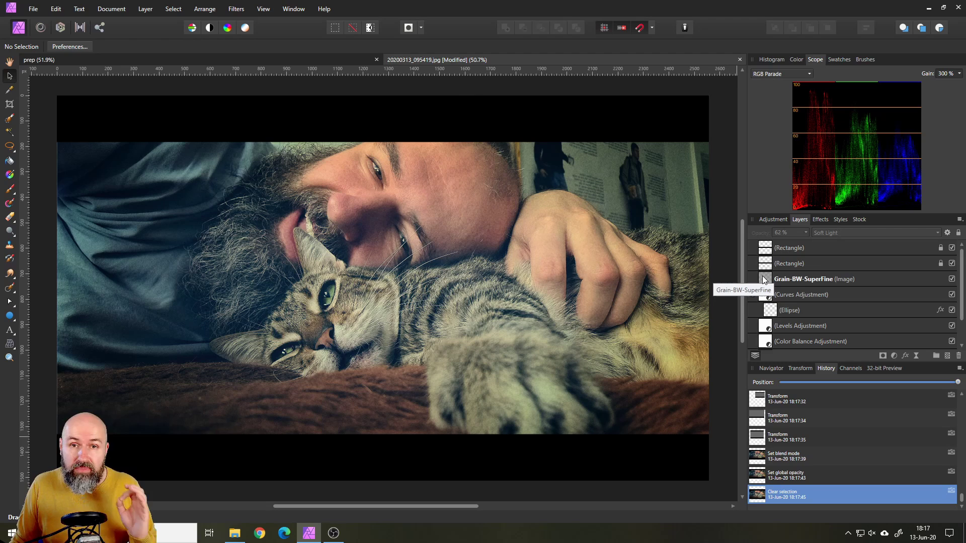
Recolour the tint rectangle's fill from blue to yellow-brown, with a brightening Curves above it.
scroll(774, 287, down, 2)
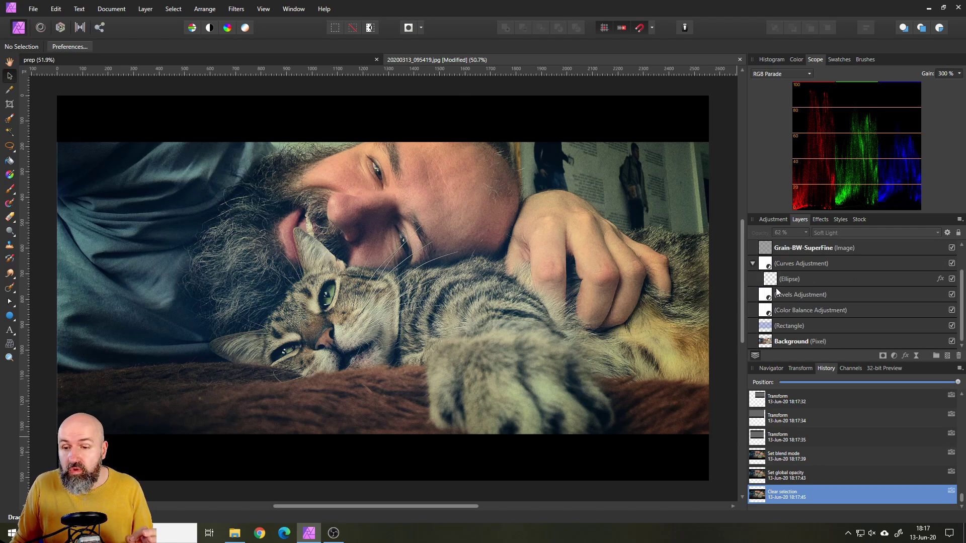
click(766, 330)
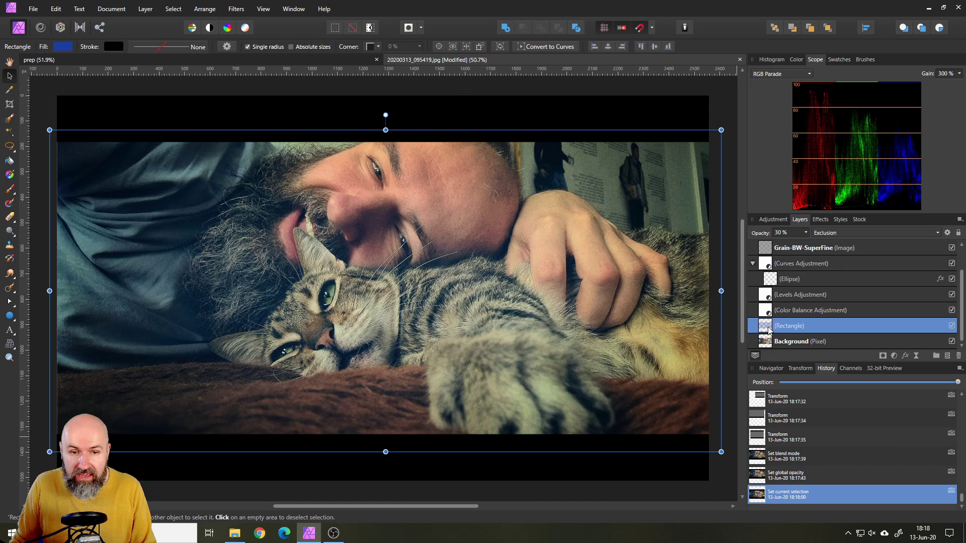
click(62, 47)
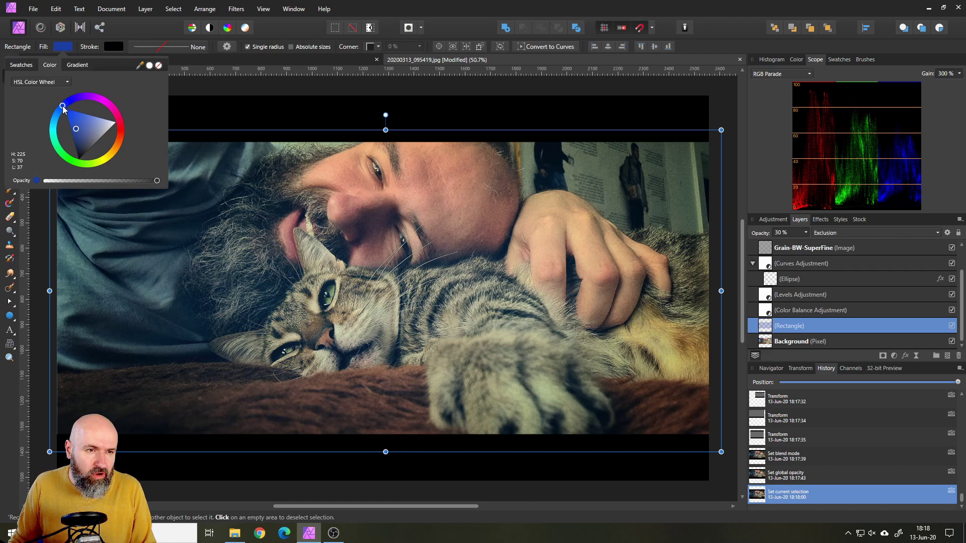
drag(64, 107, 101, 95)
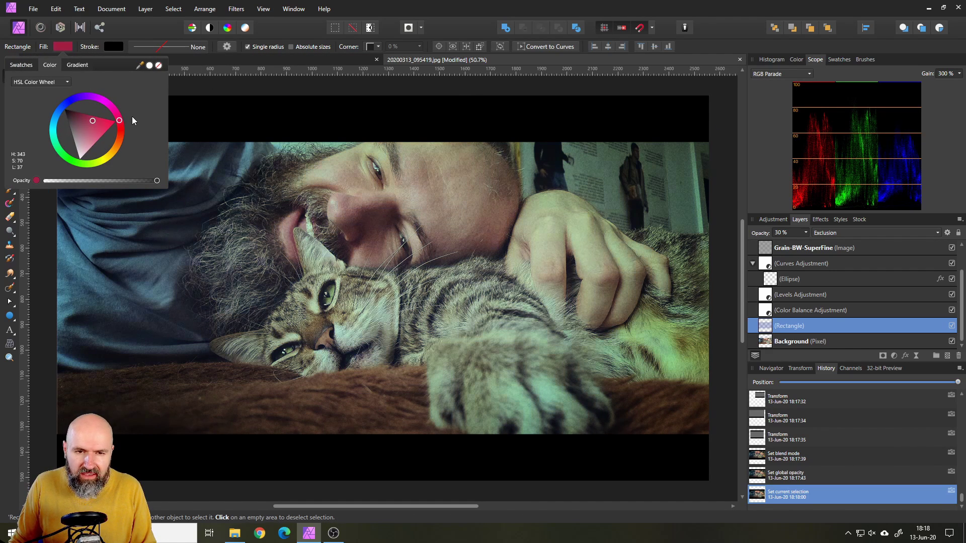
click(116, 162)
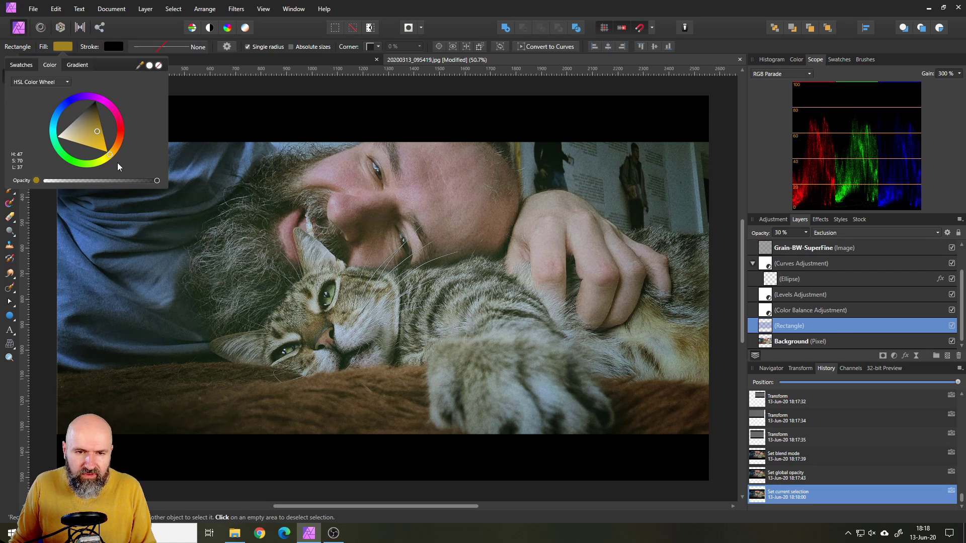
click(65, 48)
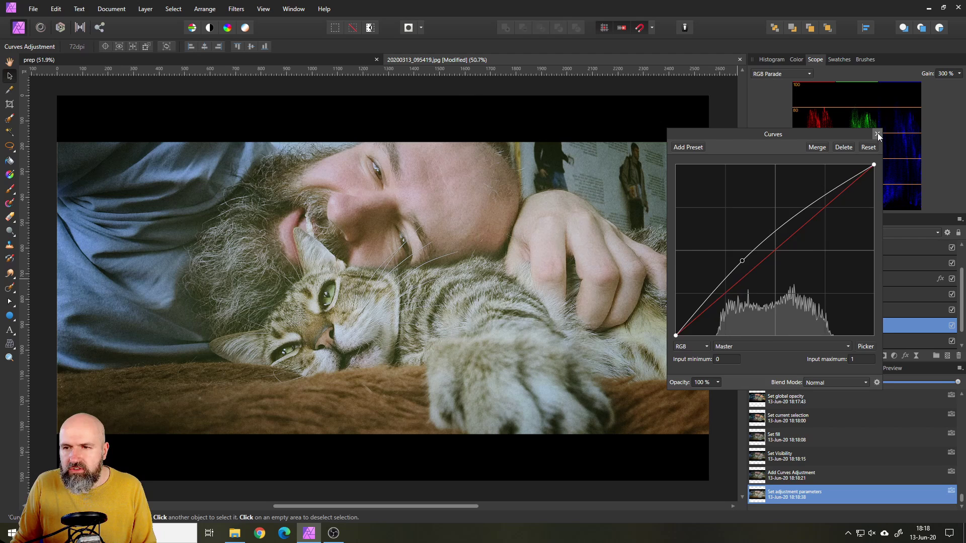
click(878, 133)
click(789, 341)
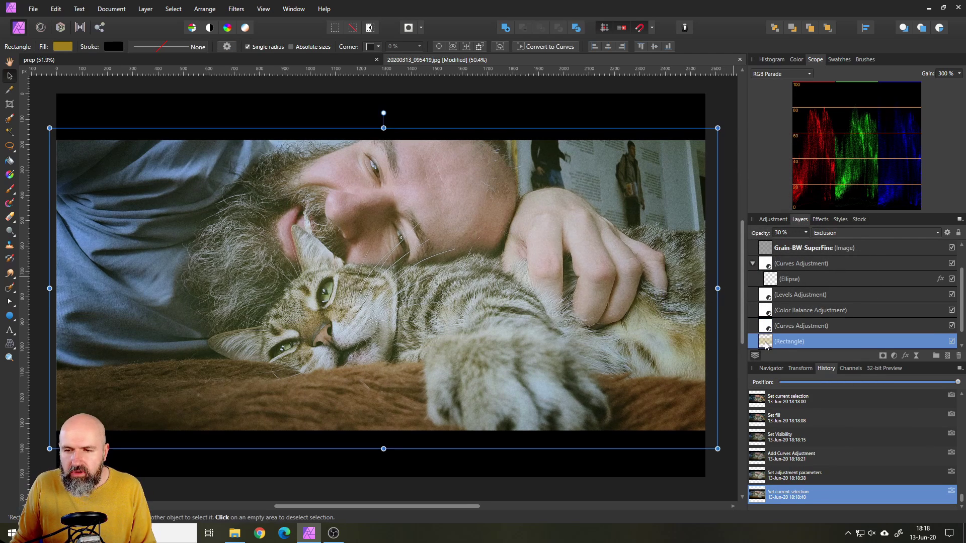